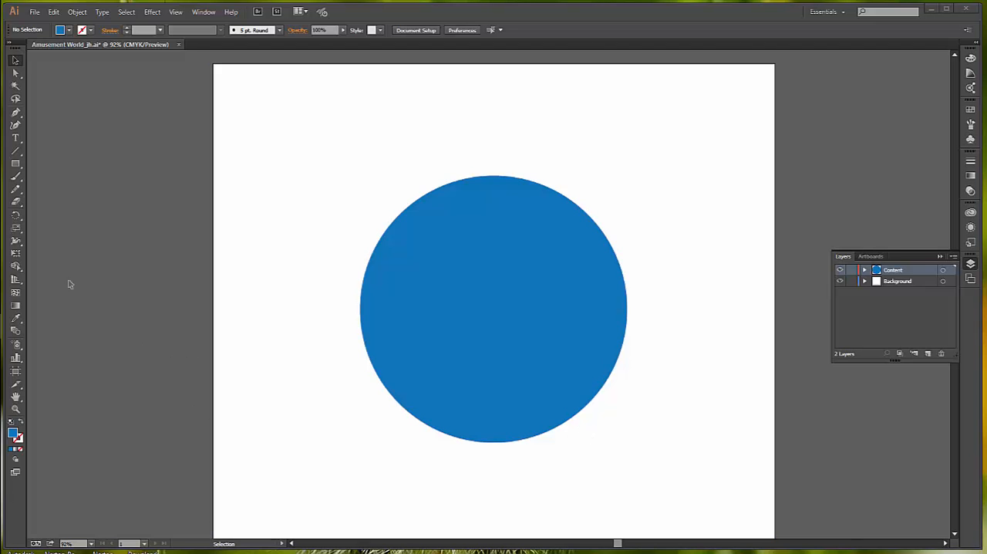
- Set the Pencil tool to the smoothest fidelity, unfilled strokes, paths kept selected, and selected paths editable within 6 pixels
left_click(15, 190)
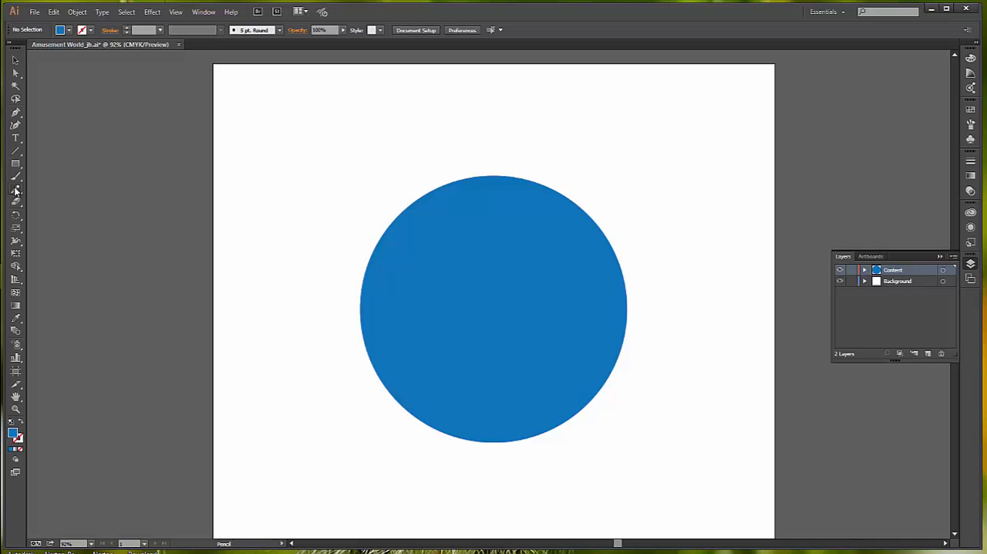
double_click(15, 190)
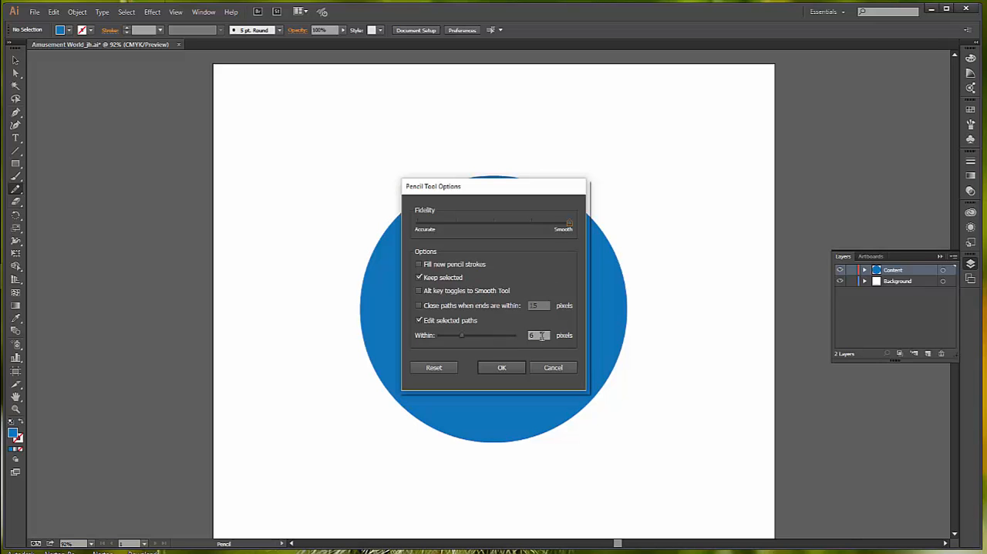
left_click(502, 367)
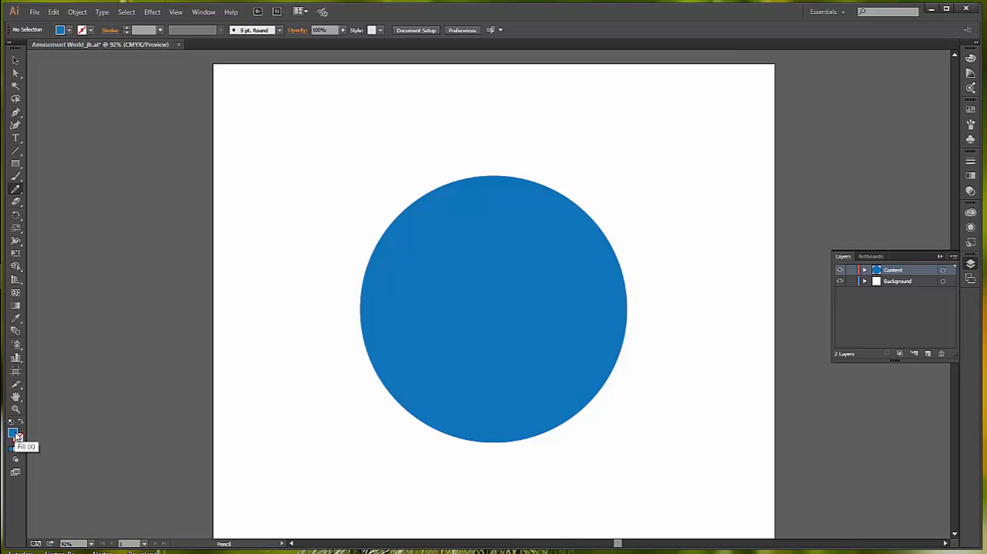
- Draw a wavy path with two loops around the blue circle using the Pencil, about 11.9 by 10.2 in, no fill, black 1 pt stroke
key("d")
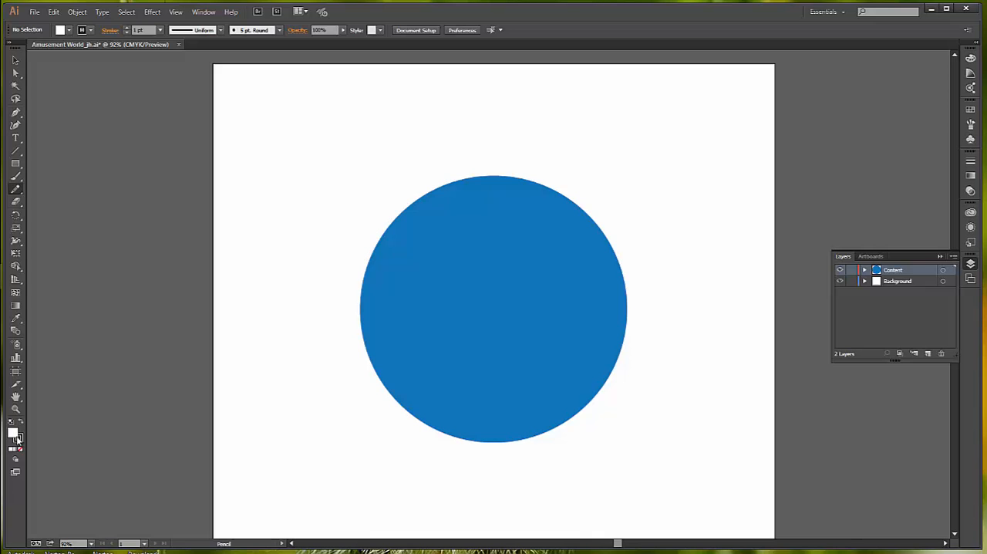
left_click(69, 31)
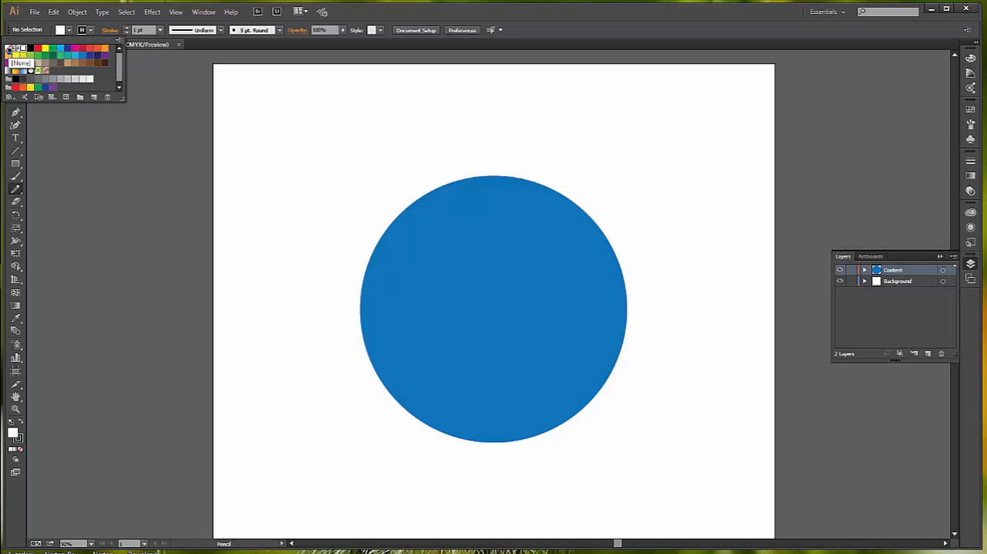
left_click(14, 49)
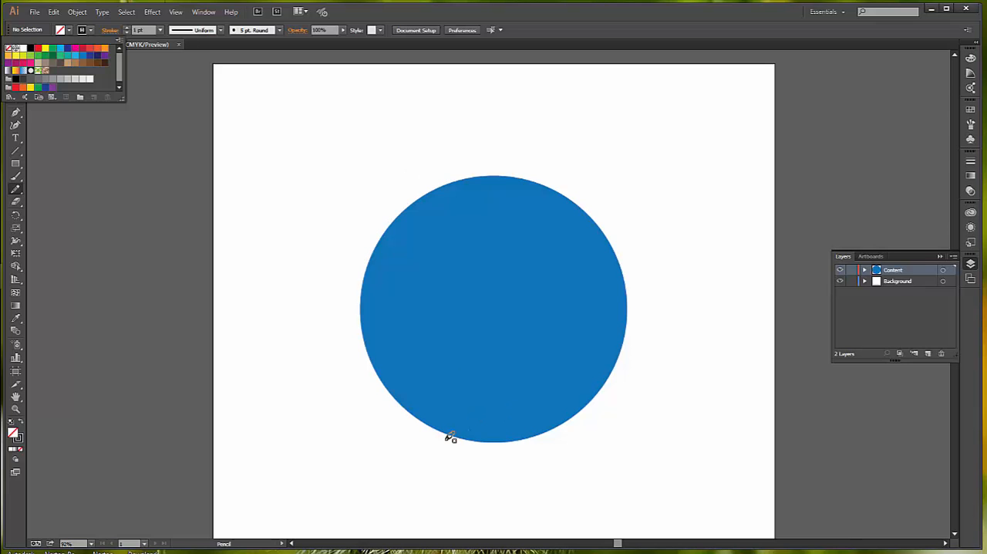
left_click(809, 370)
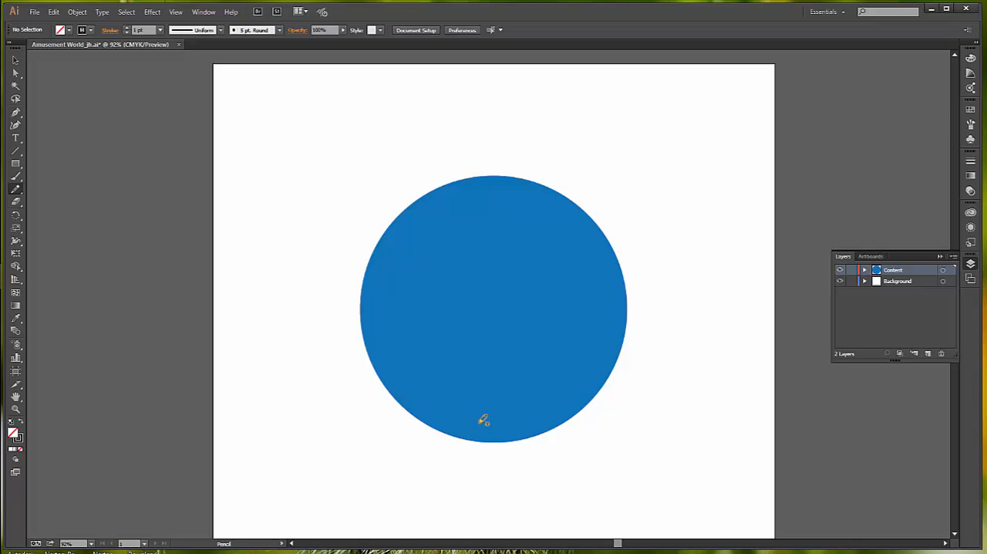
mouse_move(479, 421)
left_mouse_down()
mouse_move(423, 465)
mouse_move(358, 460)
mouse_move(342, 426)
mouse_move(353, 359)
mouse_move(272, 306)
mouse_move(288, 259)
mouse_move(337, 207)
mouse_move(329, 168)
mouse_move(287, 185)
mouse_move(292, 217)
mouse_move(319, 226)
mouse_move(436, 135)
mouse_move(482, 121)
mouse_move(523, 194)
mouse_move(607, 201)
mouse_move(622, 153)
mouse_move(604, 140)
mouse_move(587, 174)
mouse_move(606, 207)
mouse_move(678, 241)
mouse_move(680, 258)
mouse_move(609, 310)
mouse_move(688, 414)
mouse_move(653, 437)
mouse_move(602, 435)
mouse_move(540, 482)
mouse_move(479, 417)
left_mouse_up()
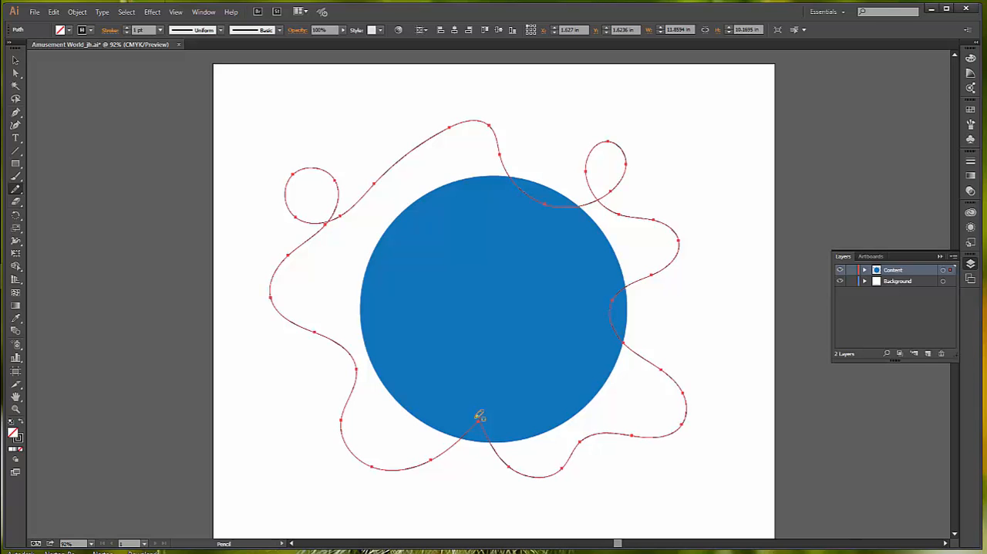
- Set the stroke weight of the wavy path to 60 pt
left_click(17, 61)
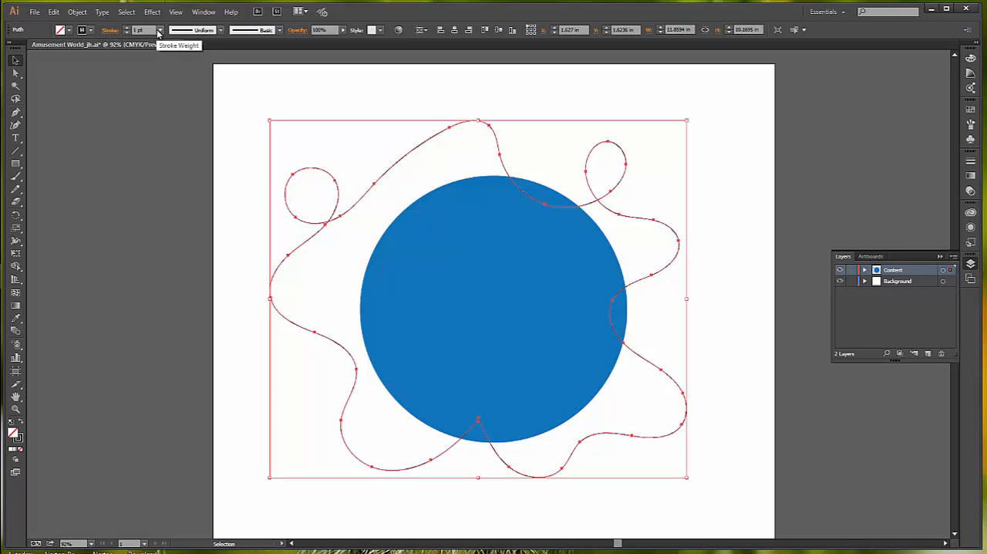
left_click(110, 31)
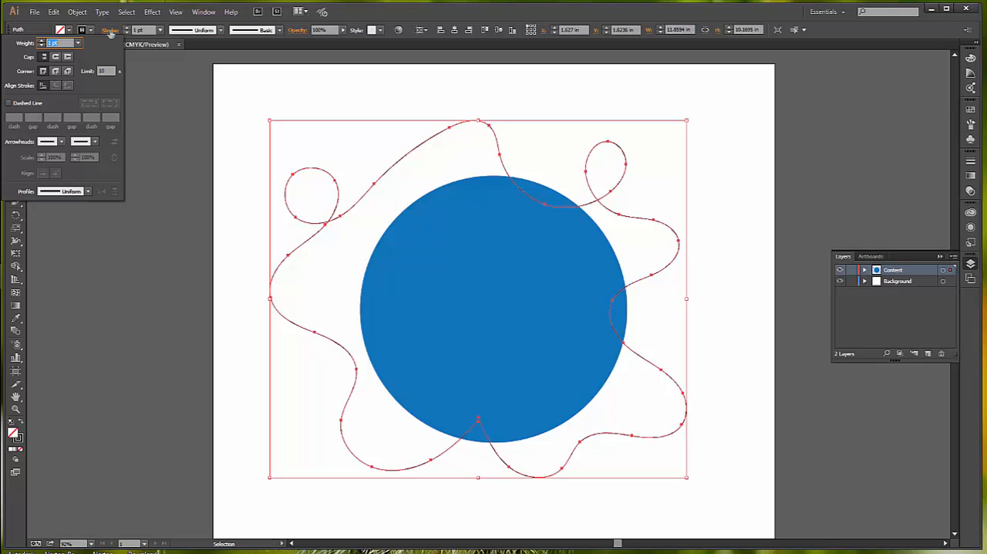
left_click(970, 163)
left_click(970, 163)
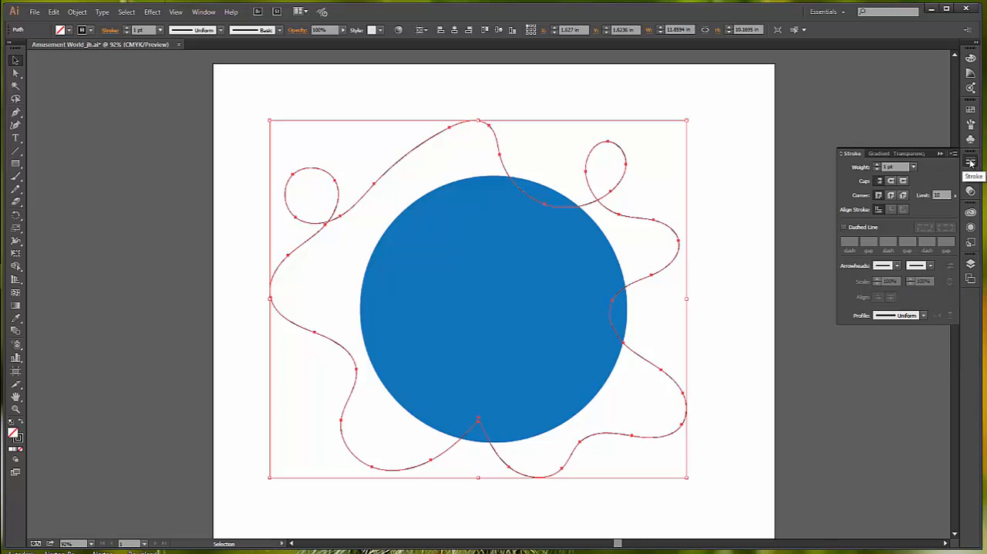
left_click(914, 168)
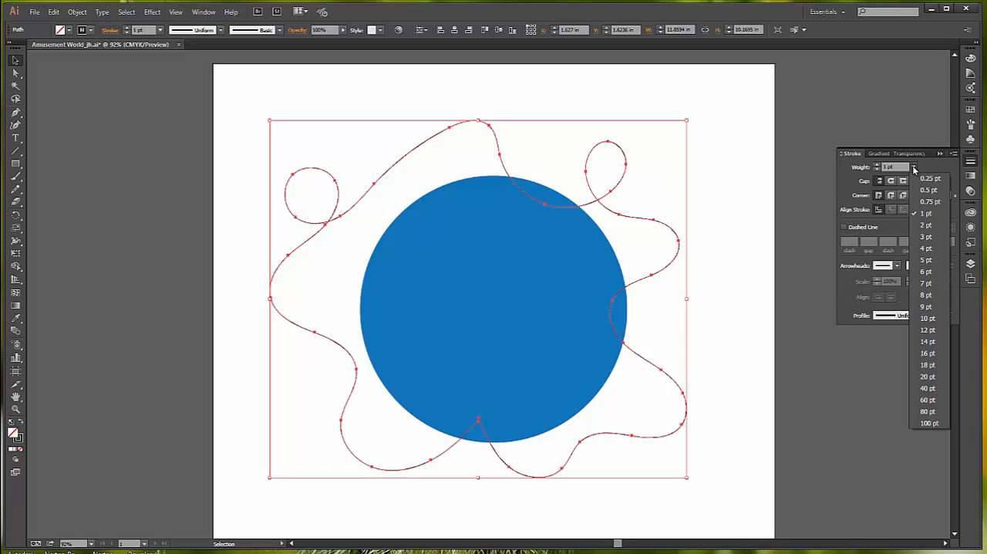
left_click(928, 400)
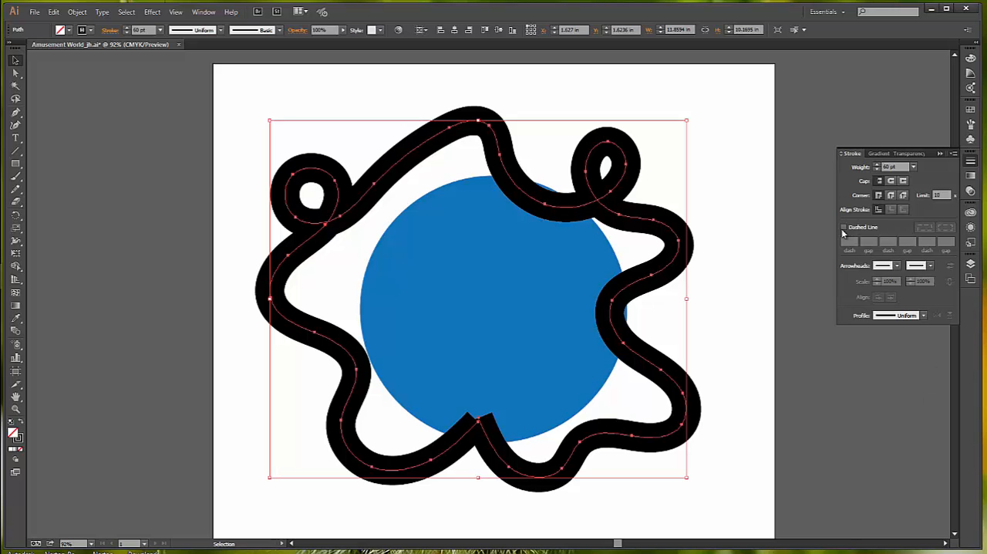
- Make the path's stroke a dashed line with 28 pt dashes and 3 pt gaps
left_click(844, 228)
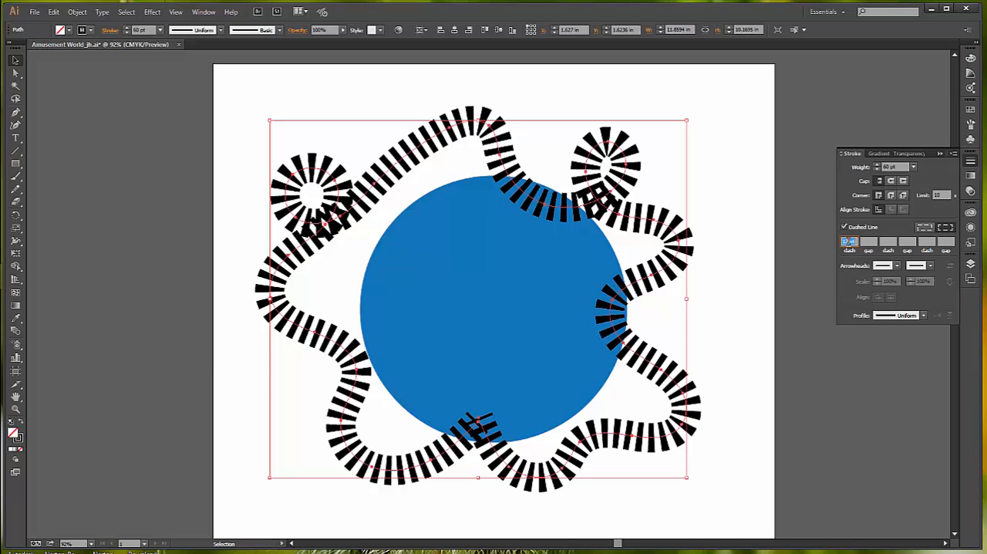
type("3")
key("Tab")
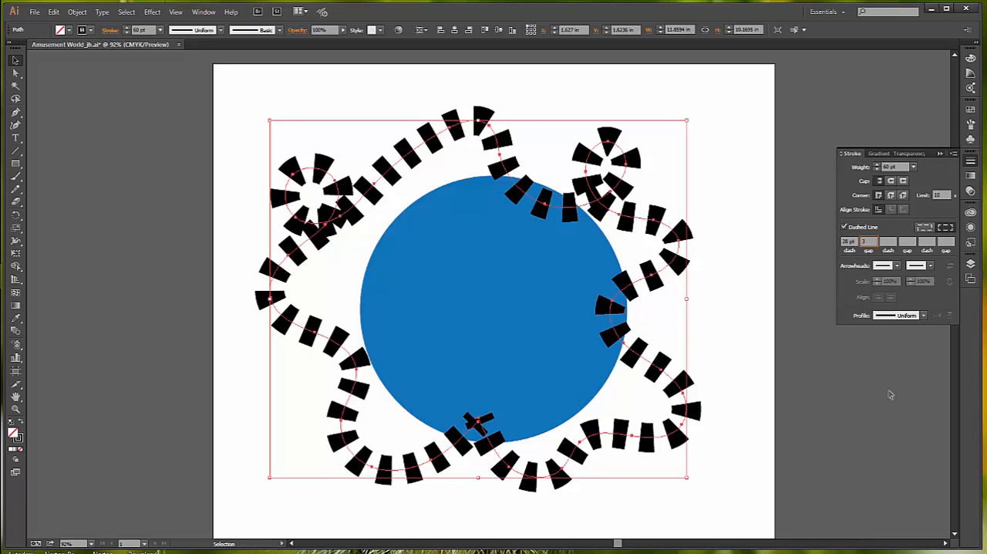
key("Tab")
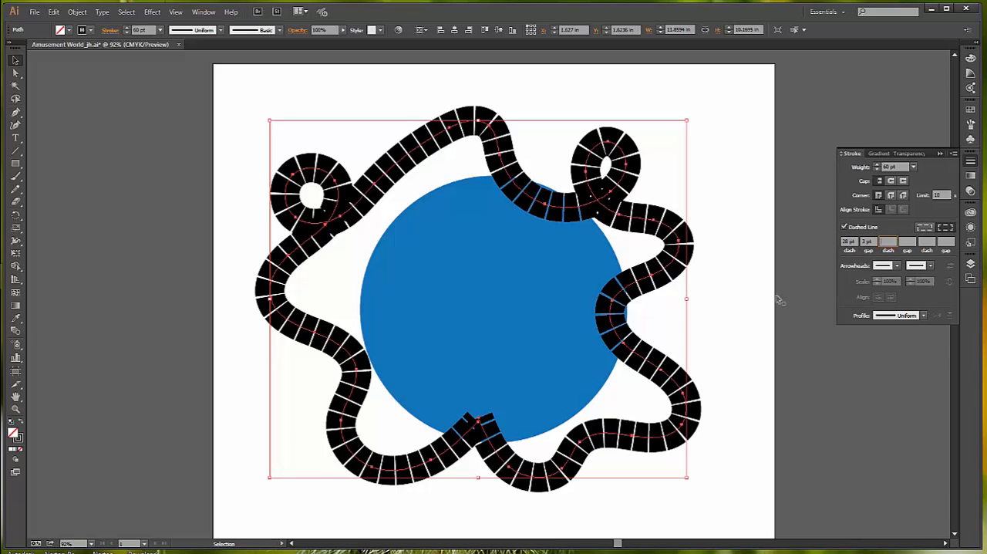
- Change the dashed path's stroke colour to CMYK Red
left_click(970, 112)
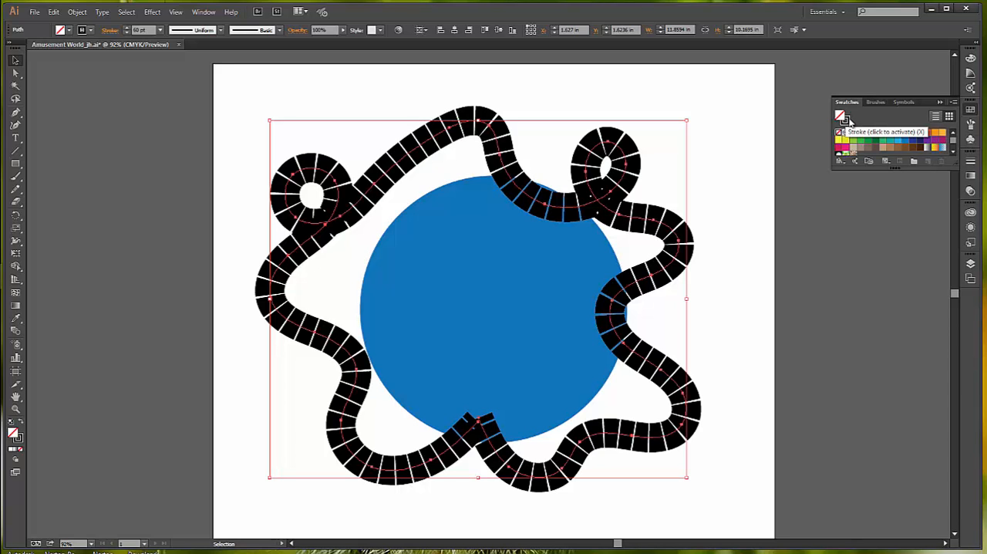
left_click(845, 120)
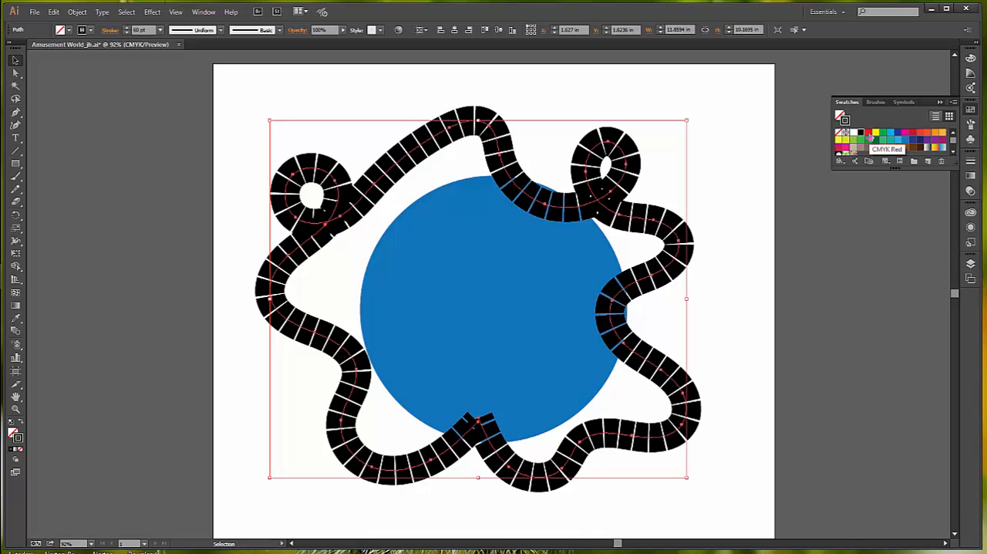
left_click(869, 134)
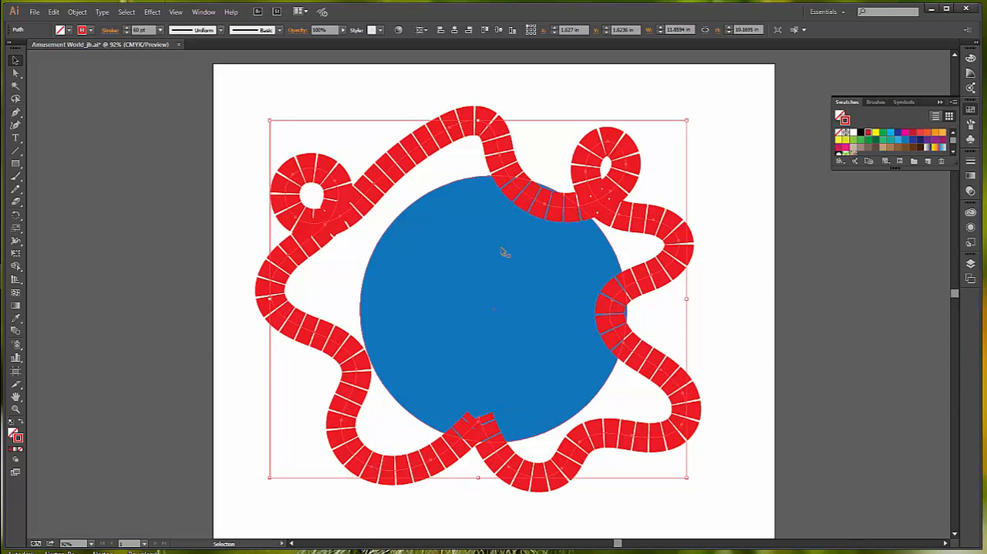
- Vary the track's stroke along its left half with the Width tool, widening the bottom-left curve and left bend and narrowing the stretches between
left_click(16, 242)
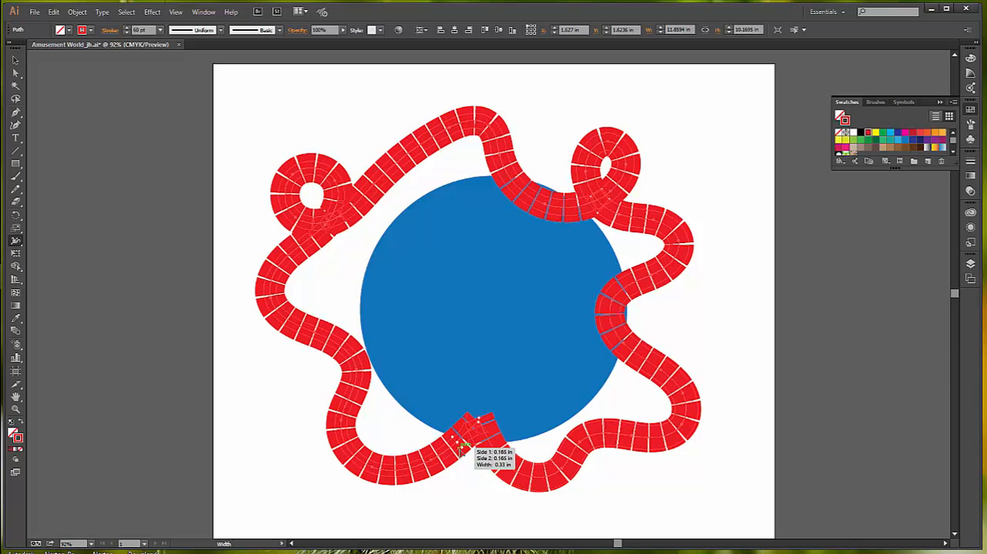
left_click_drag(461, 453, 460, 455)
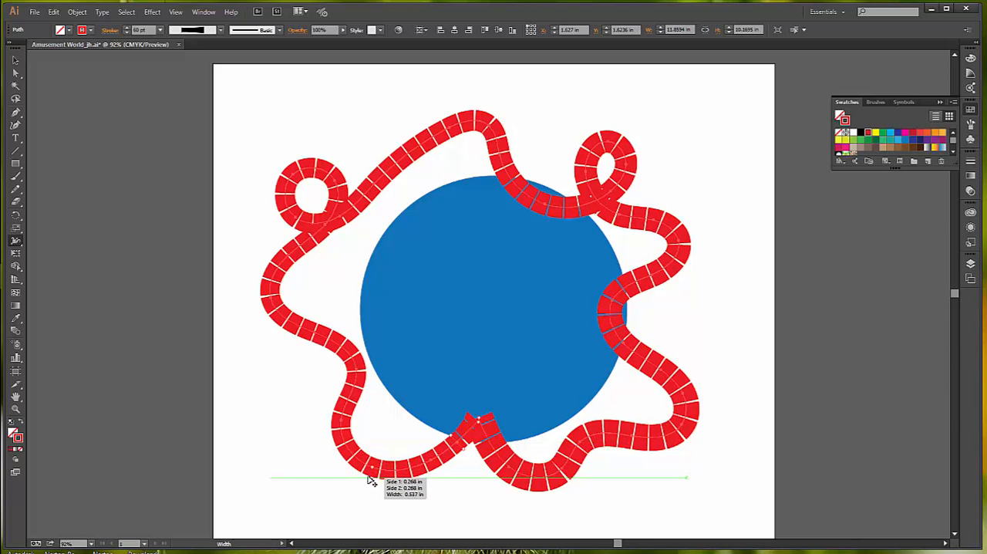
left_click_drag(370, 480, 369, 488)
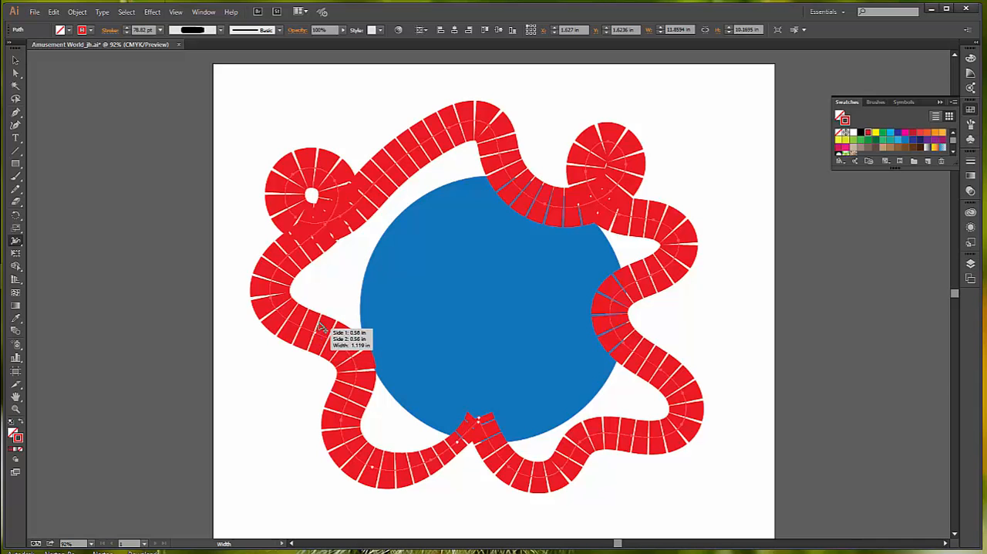
left_click_drag(324, 319, 323, 329)
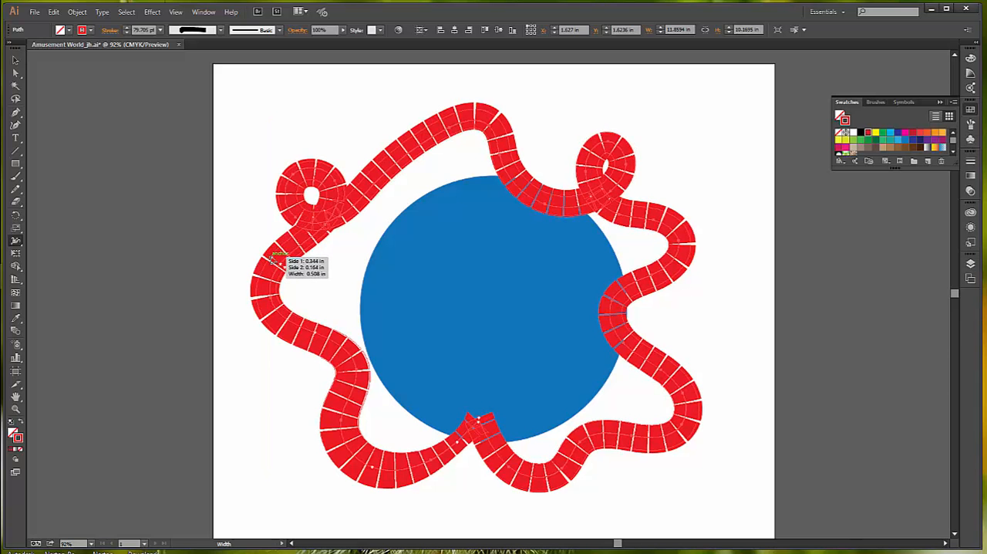
left_click_drag(271, 257, 275, 263)
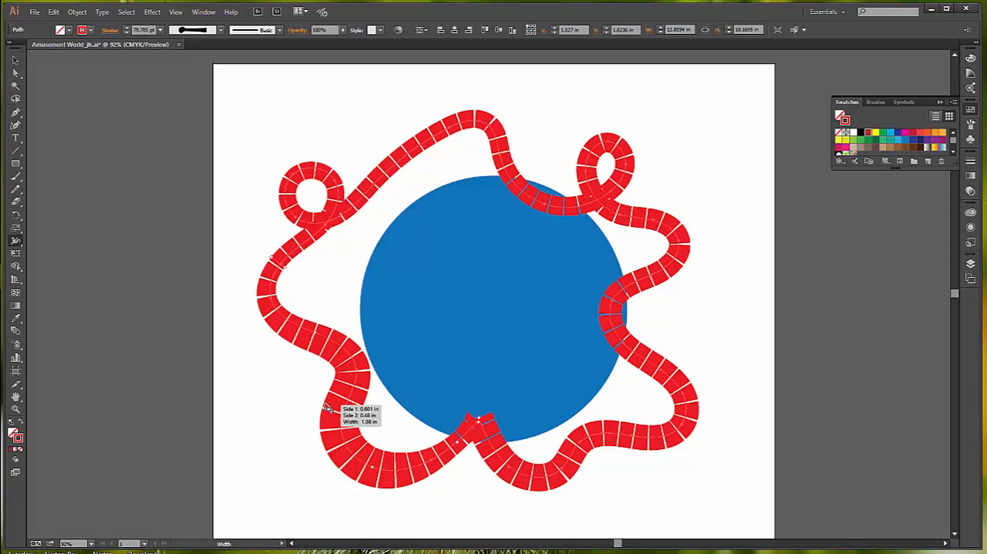
left_click_drag(327, 407, 331, 406)
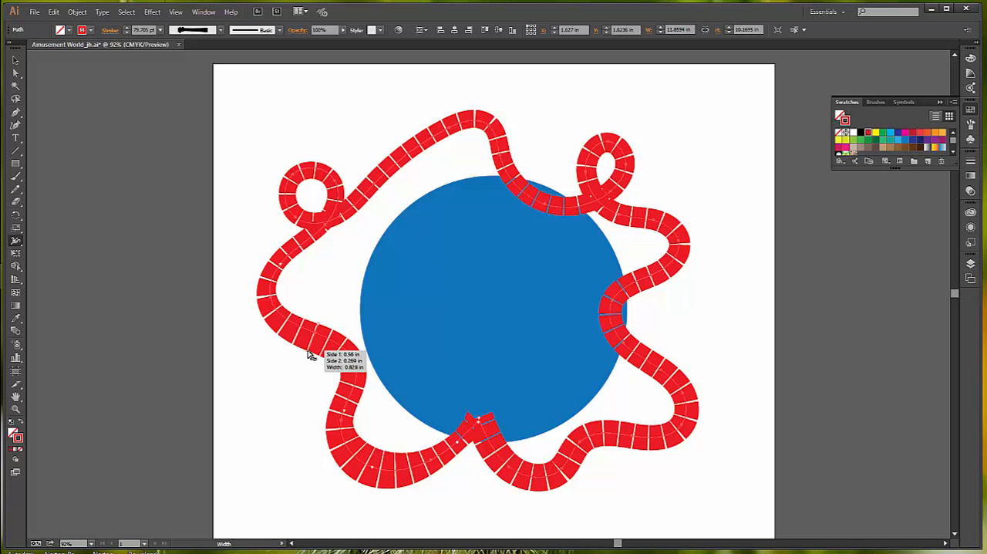
left_click_drag(311, 353, 306, 366)
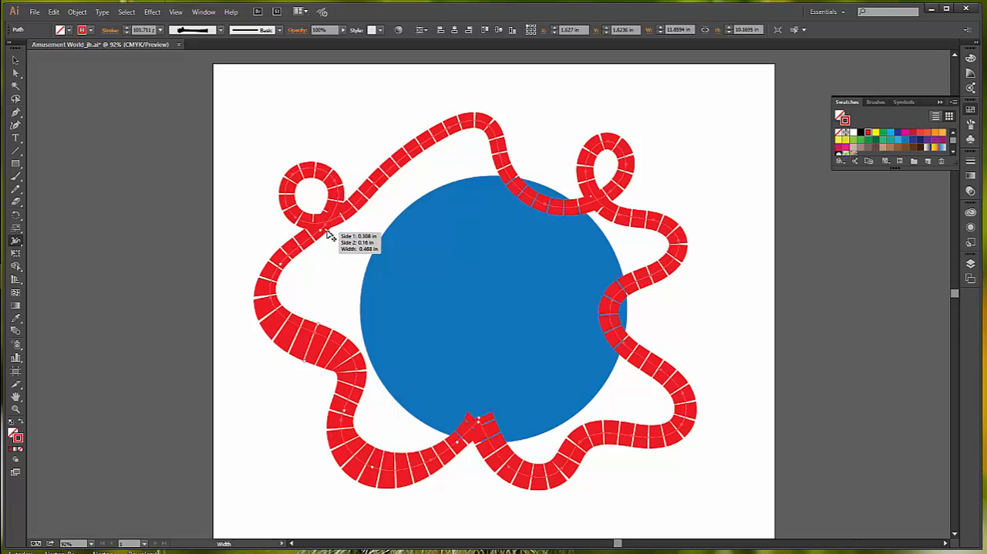
- Widen the track at the base of the left loop and beyond the top peak, and narrow it along the upper-left slope and right loop
left_click_drag(334, 229, 336, 238)
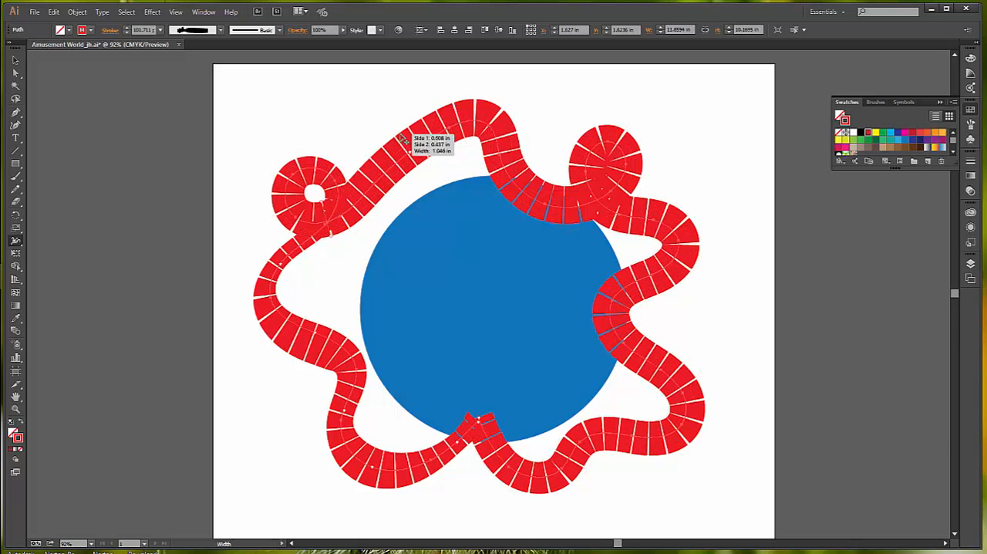
left_click_drag(410, 135, 411, 147)
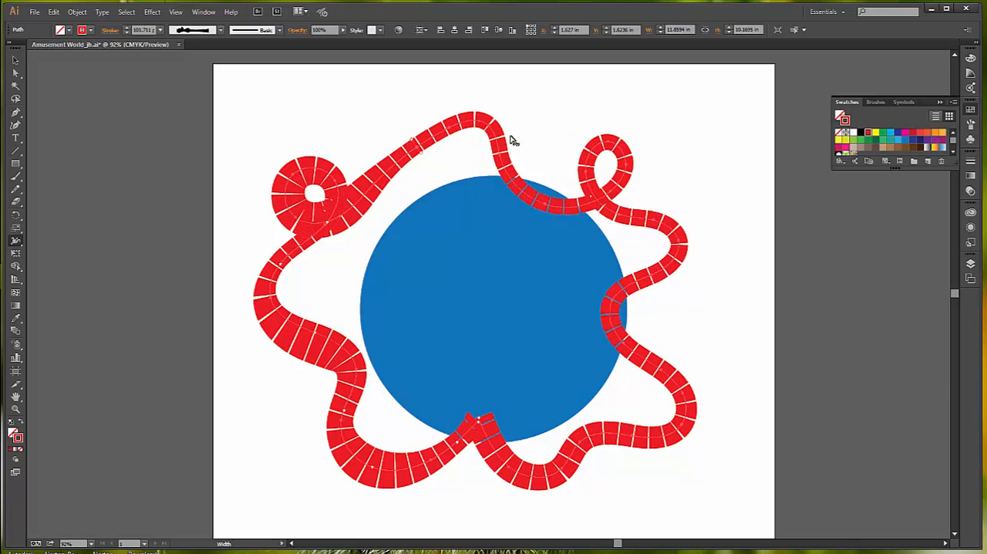
left_click_drag(513, 159, 525, 146)
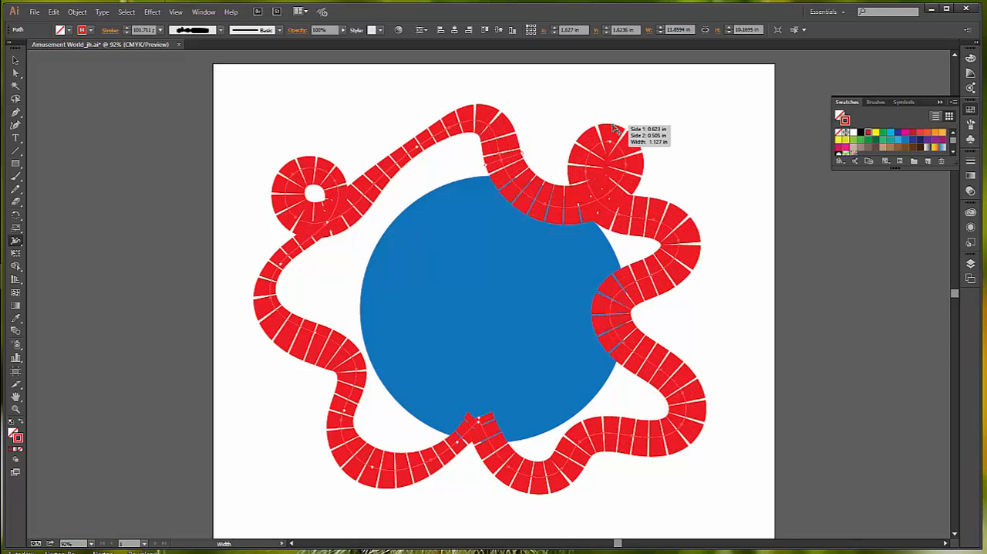
left_click_drag(611, 136, 617, 141)
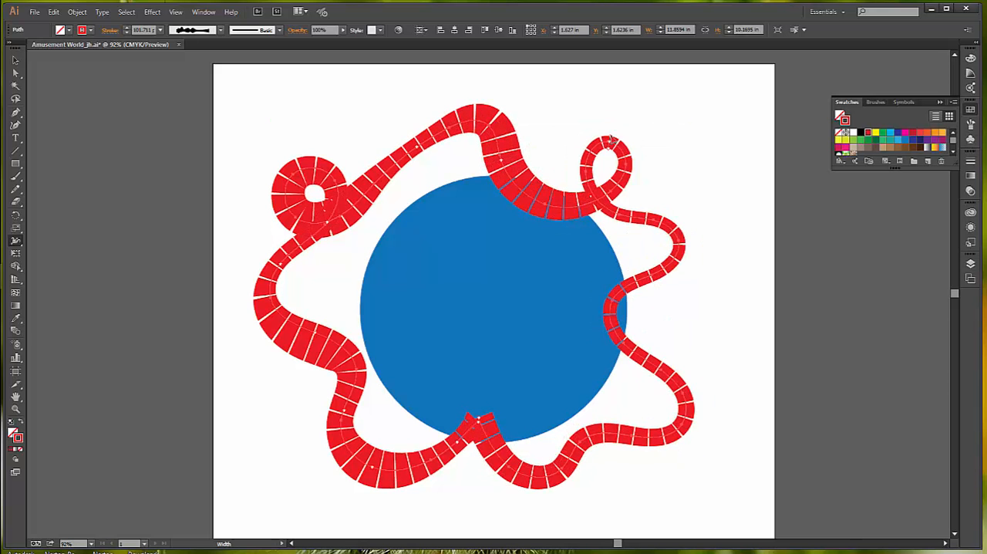
- Widen the track at the right bulge, lower-right curve and bottom dip, and narrow it where it bends inward at the circle's right edge
left_click_drag(668, 280, 678, 288)
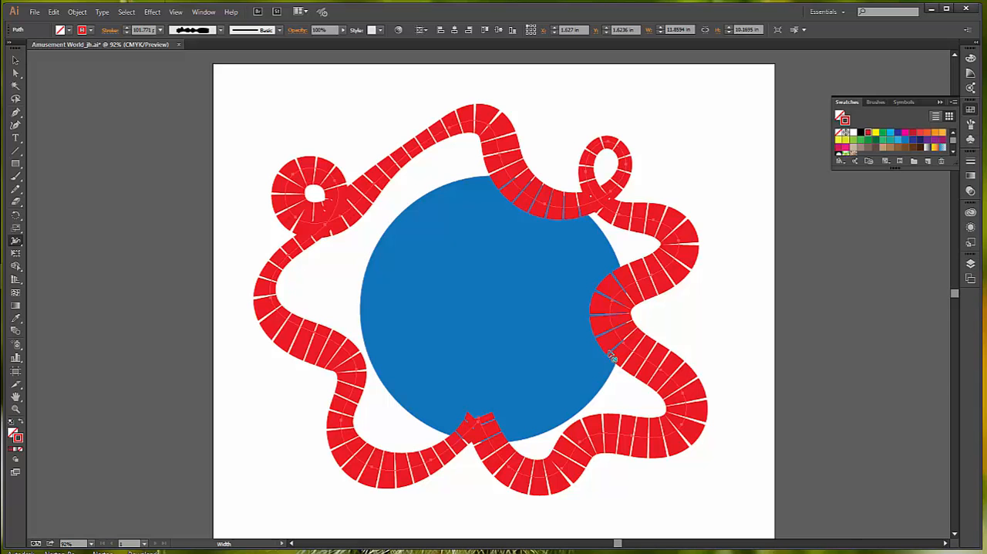
left_click_drag(606, 359, 683, 346)
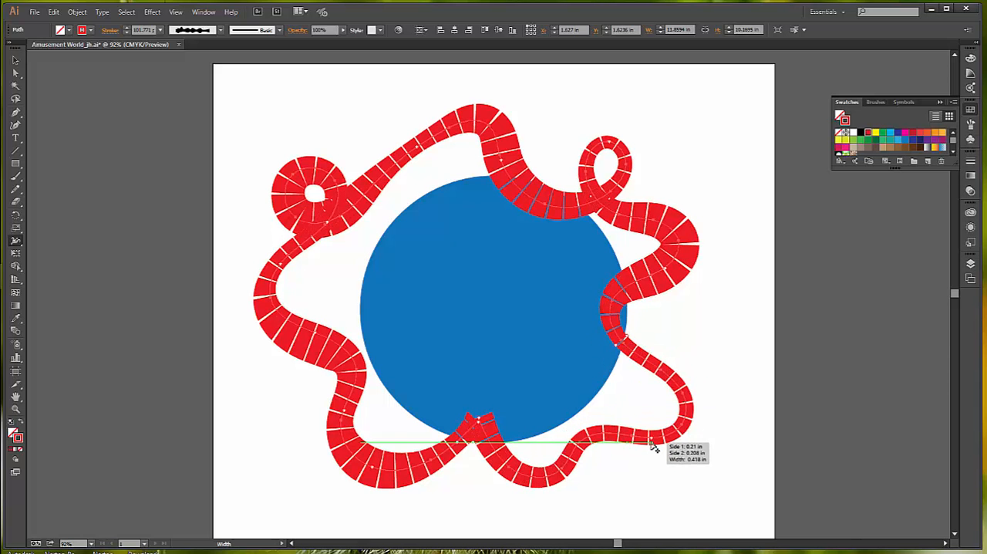
left_click_drag(651, 452, 650, 458)
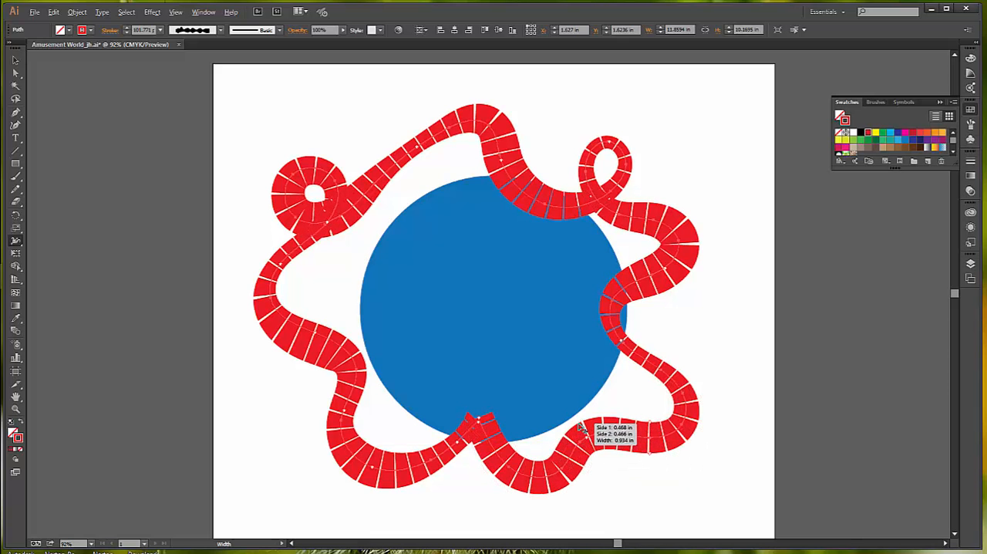
left_click_drag(580, 427, 584, 435)
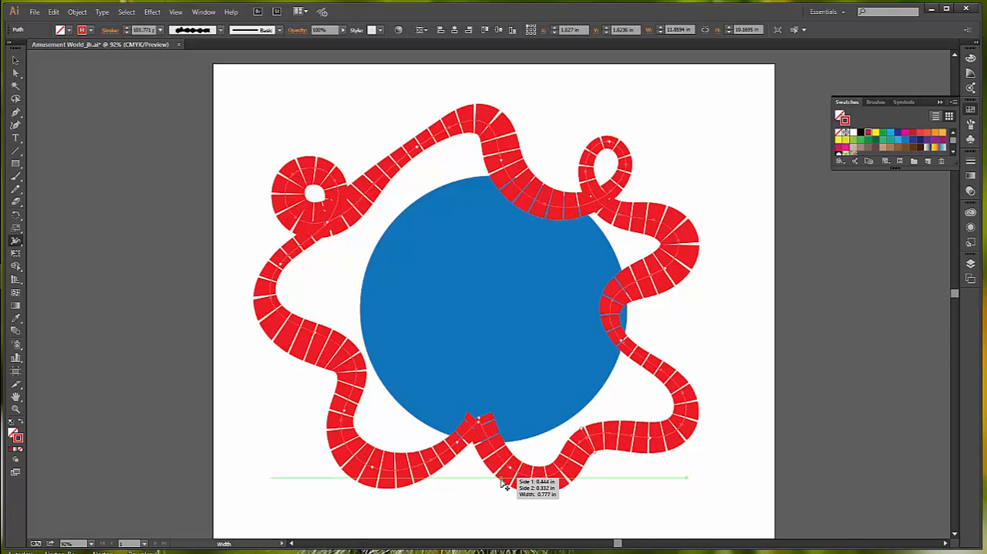
left_click_drag(498, 484, 496, 486)
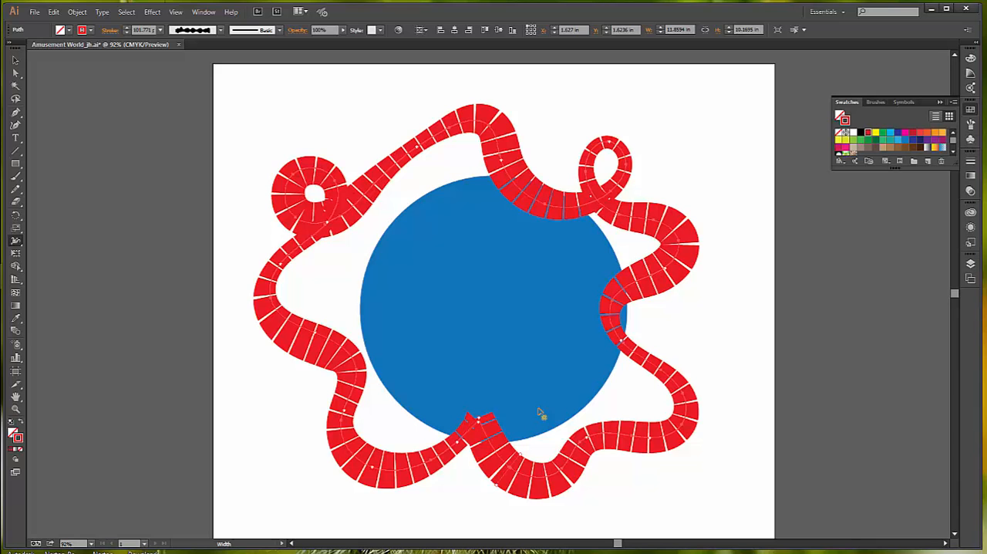
- Send the red track to the back so that it passes behind the blue circle, and deselect it
left_click(16, 60)
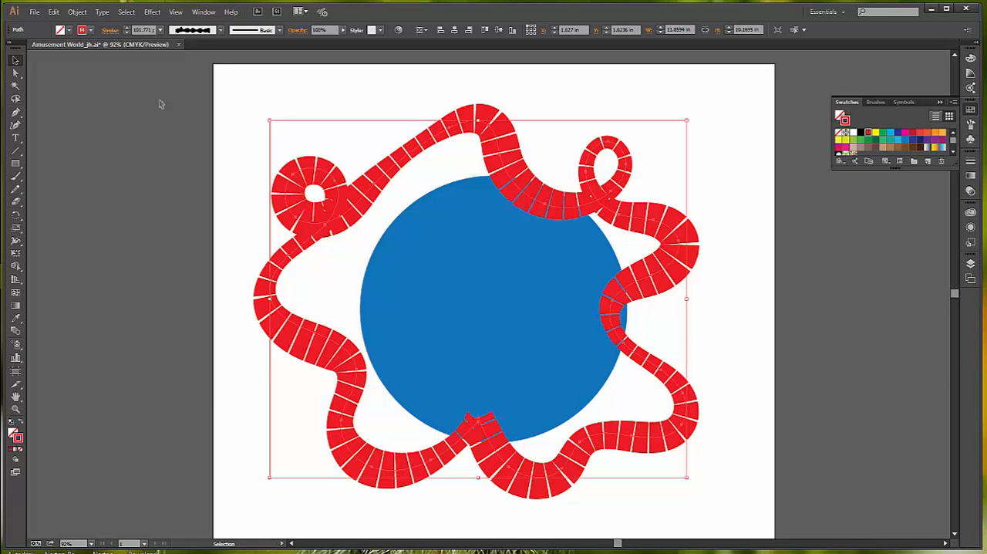
left_click(77, 12)
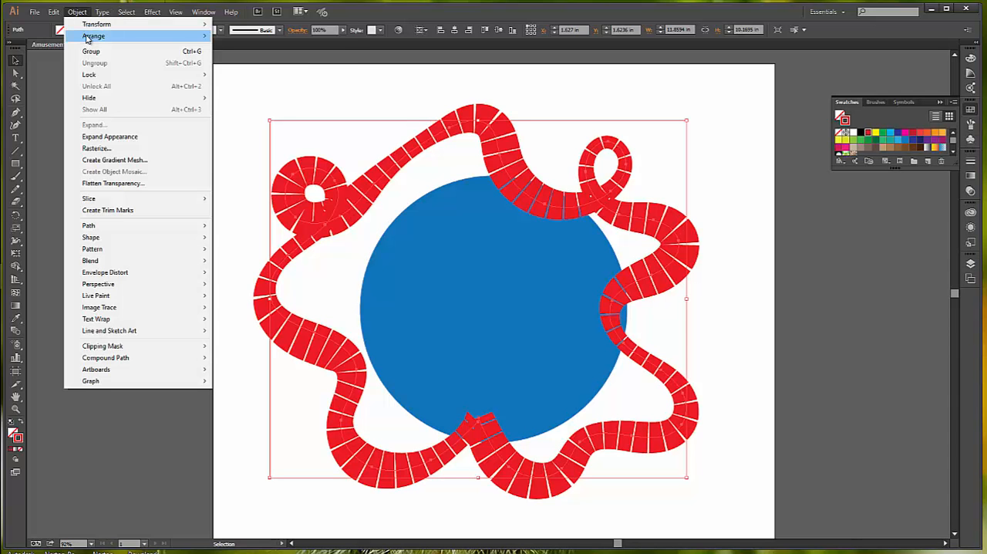
mouse_move(87, 37)
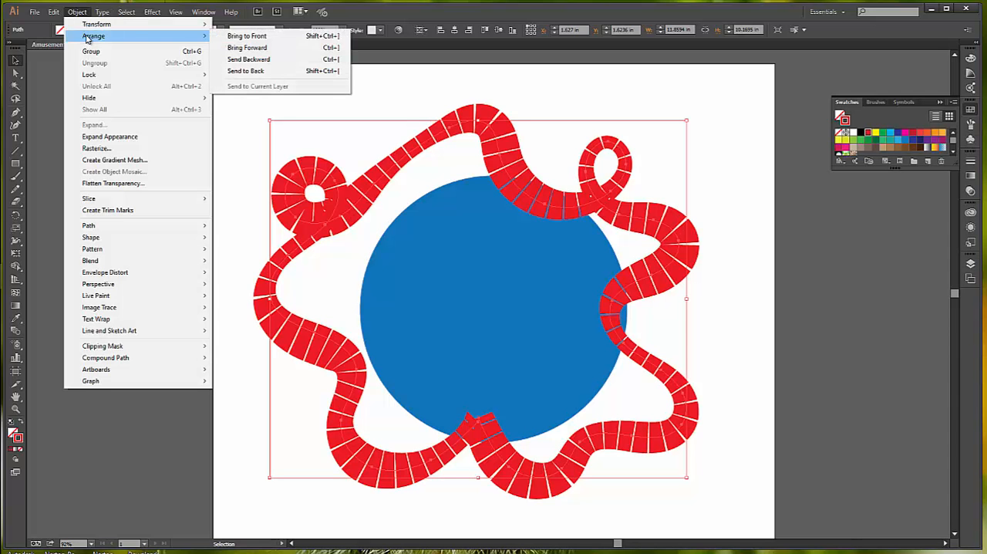
left_click(262, 71)
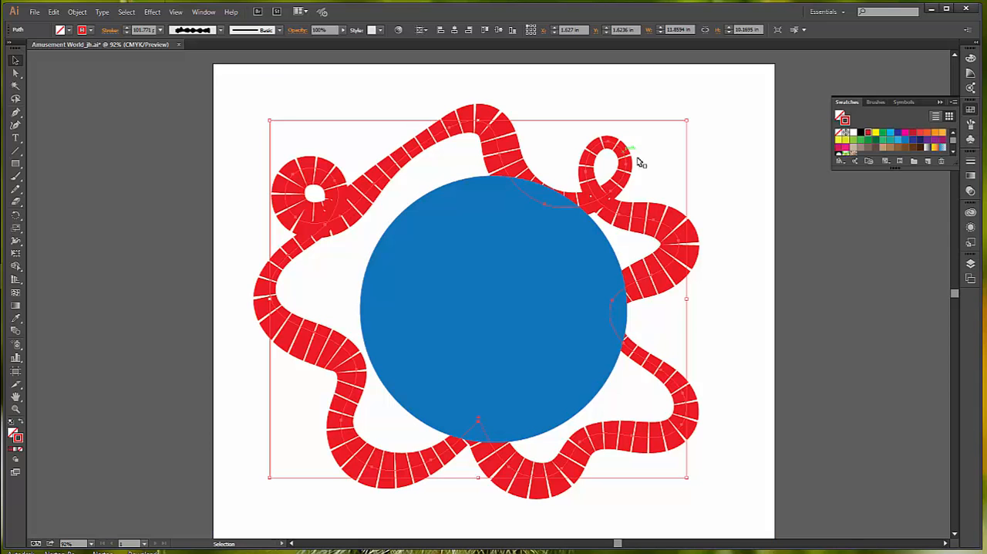
left_click(262, 114)
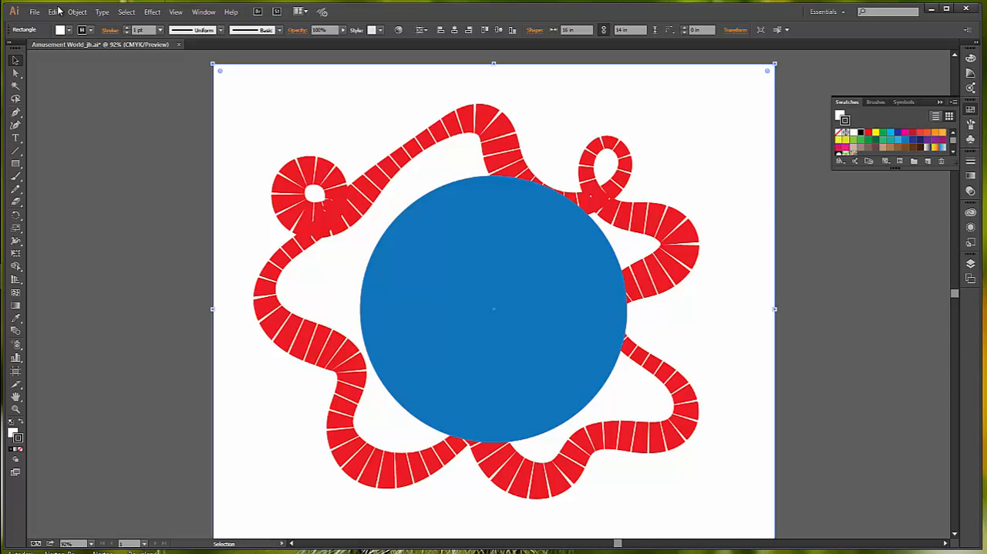
- Open the Pieces file from the Lesson00 folder
left_click(33, 13)
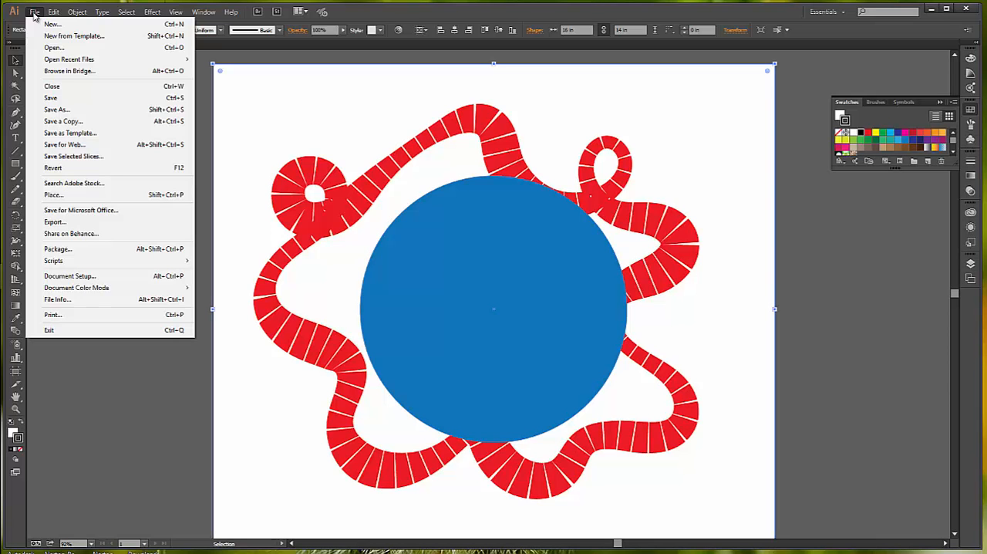
left_click(63, 47)
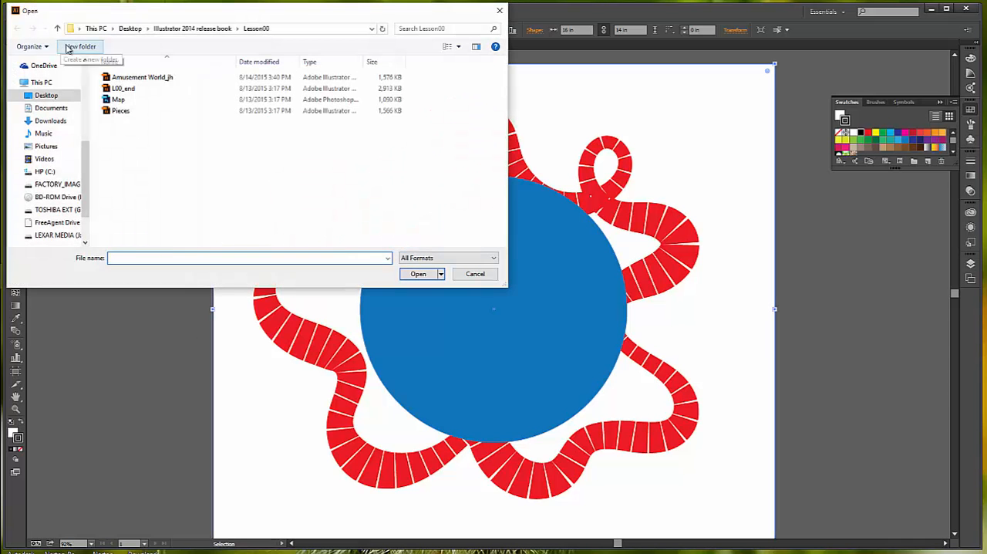
left_click(121, 111)
left_click(419, 275)
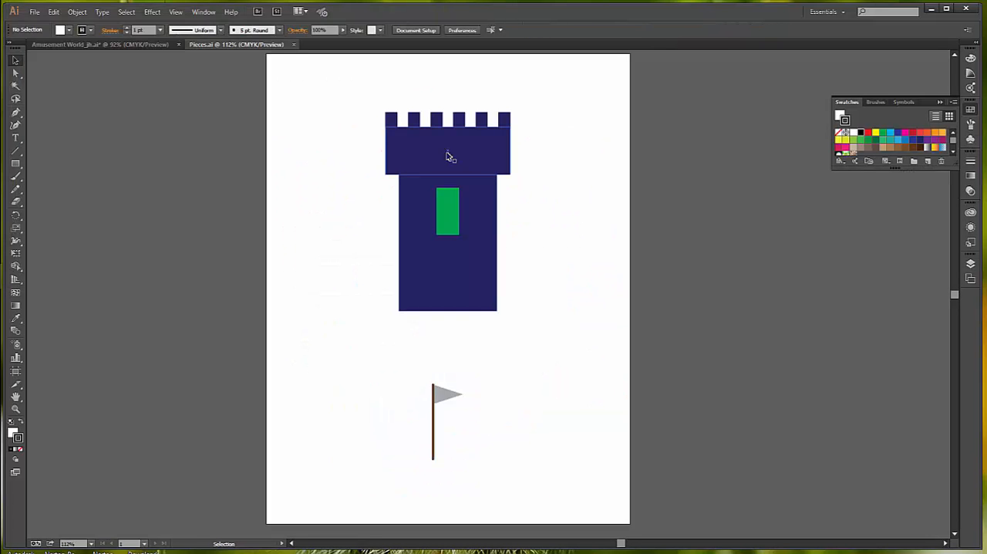
- Examine the separate shapes that make up the castle tower: the battlements, upper block, body and green window
left_click(393, 123)
left_click(412, 122)
left_click(438, 123)
left_click(459, 121)
left_click(481, 121)
left_click(503, 122)
left_click(486, 161)
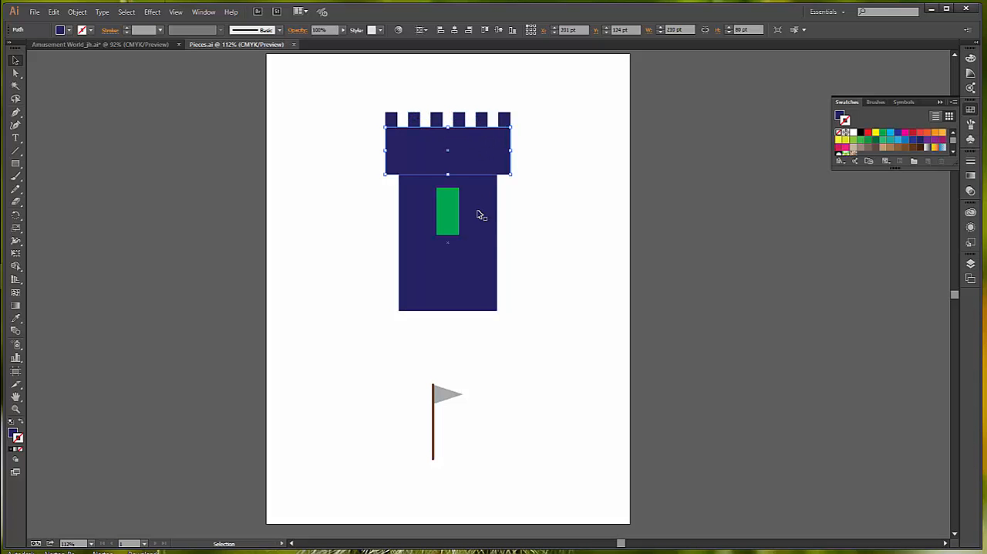
left_click(479, 223)
left_click(449, 226, "shift")
left_click(609, 245)
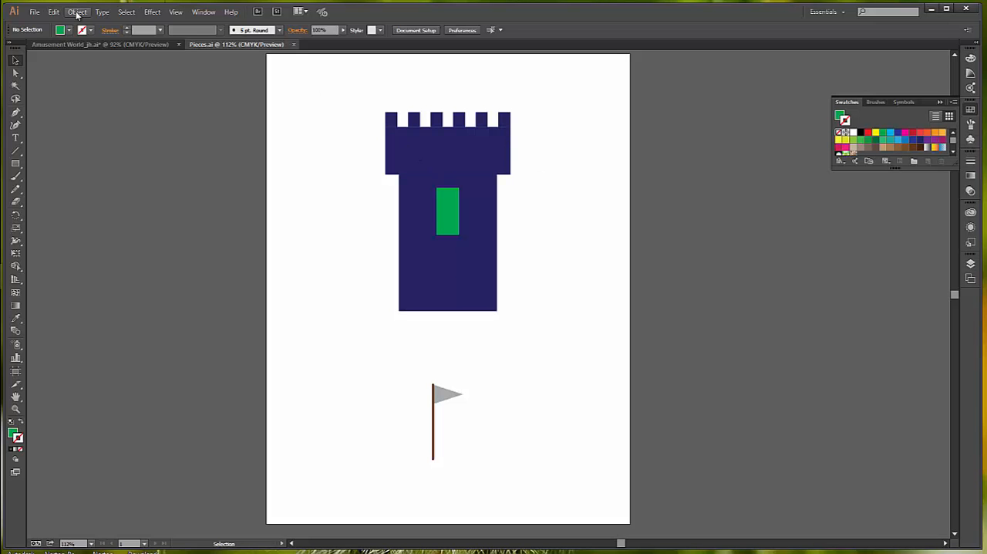
- Select all the tower shapes, merge the dark blue ones with the Shape Builder tool and cut out the window
left_click(128, 12)
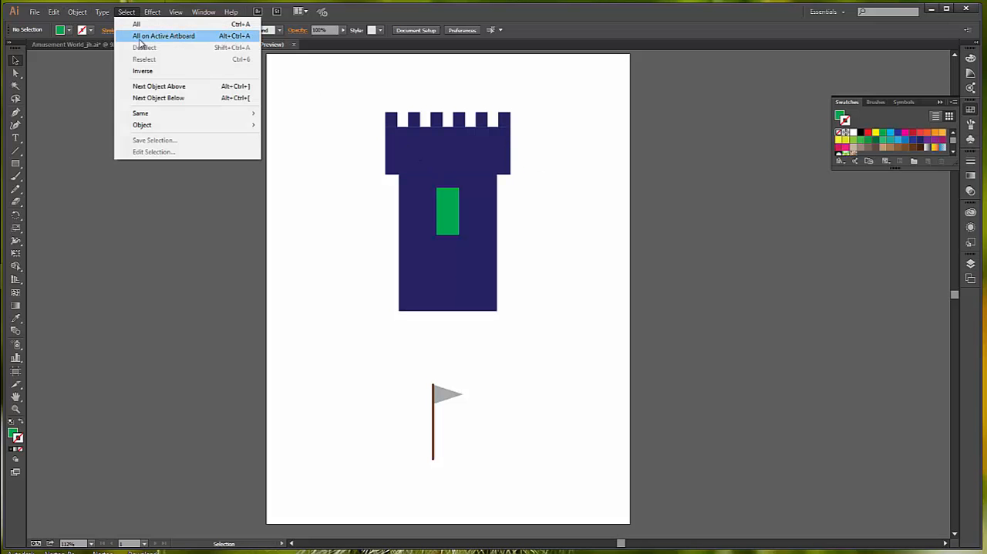
left_click(147, 36)
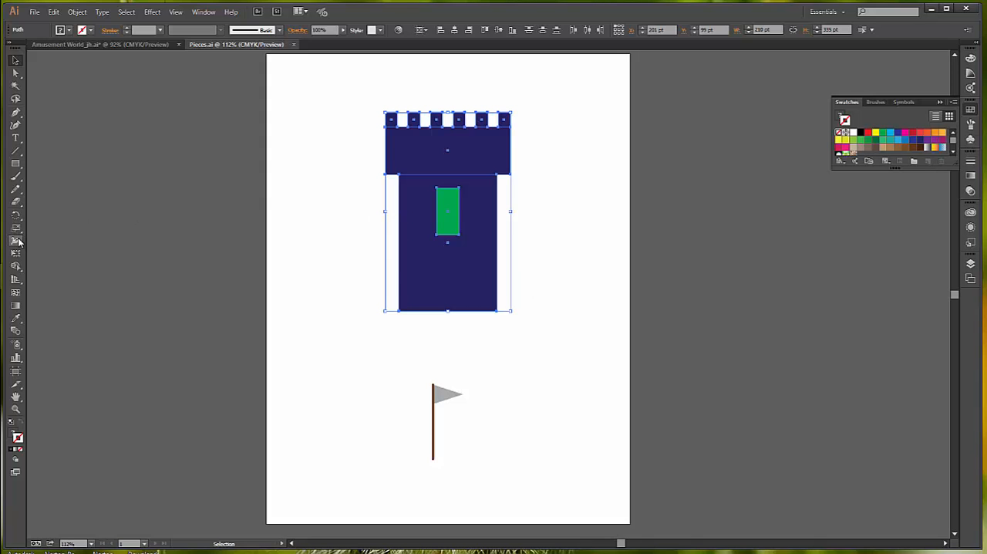
left_click(15, 266)
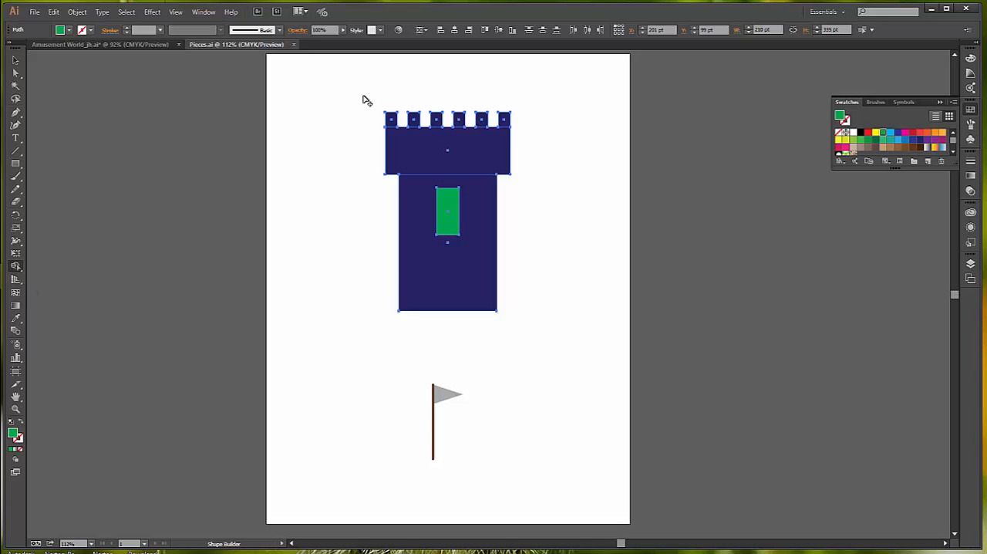
mouse_move(363, 96)
left_mouse_down()
mouse_move(450, 155)
mouse_move(534, 184)
left_mouse_up()
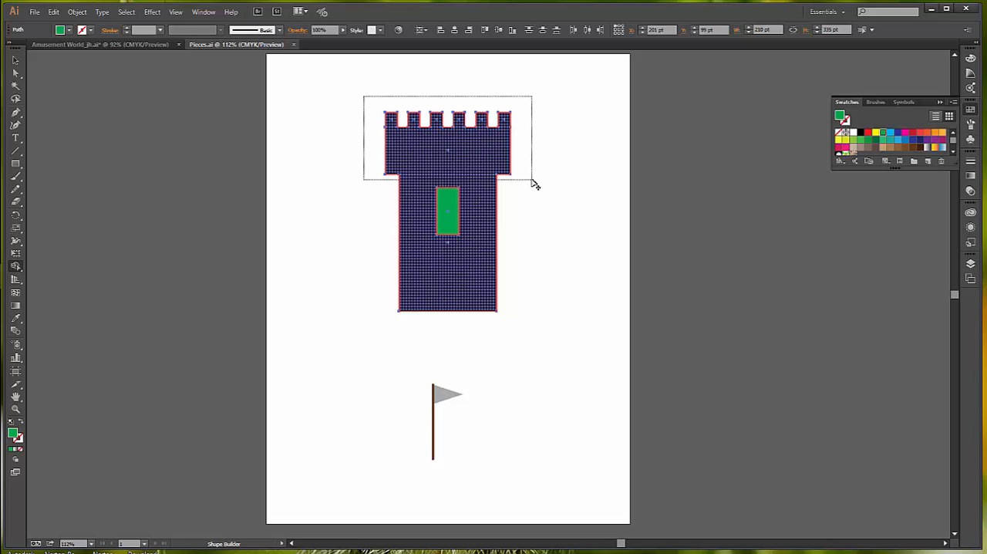
left_click_drag(532, 182, 533, 182)
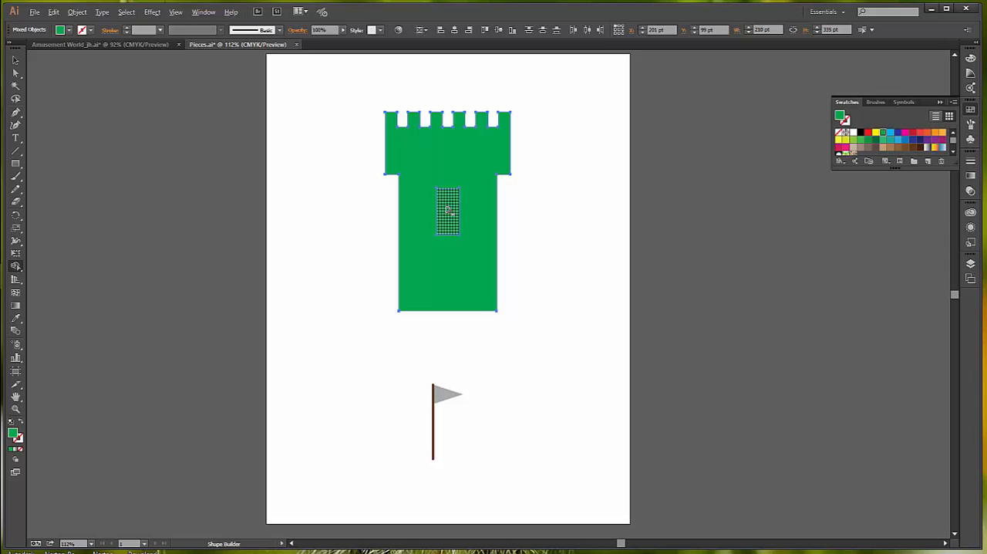
left_click(447, 210, "alt")
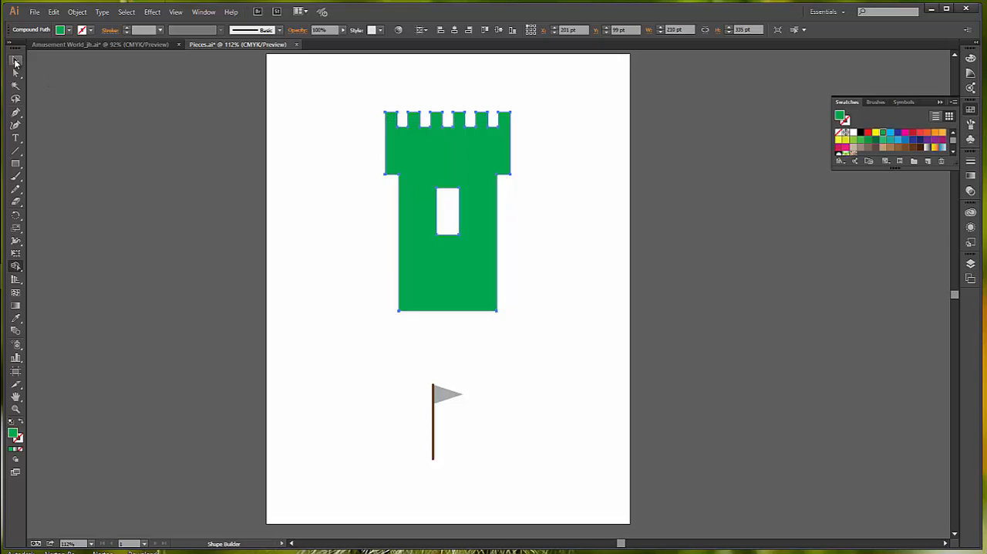
- Fill the merged tower with the dark blue swatch
left_click(15, 62)
key("ctrl+z")
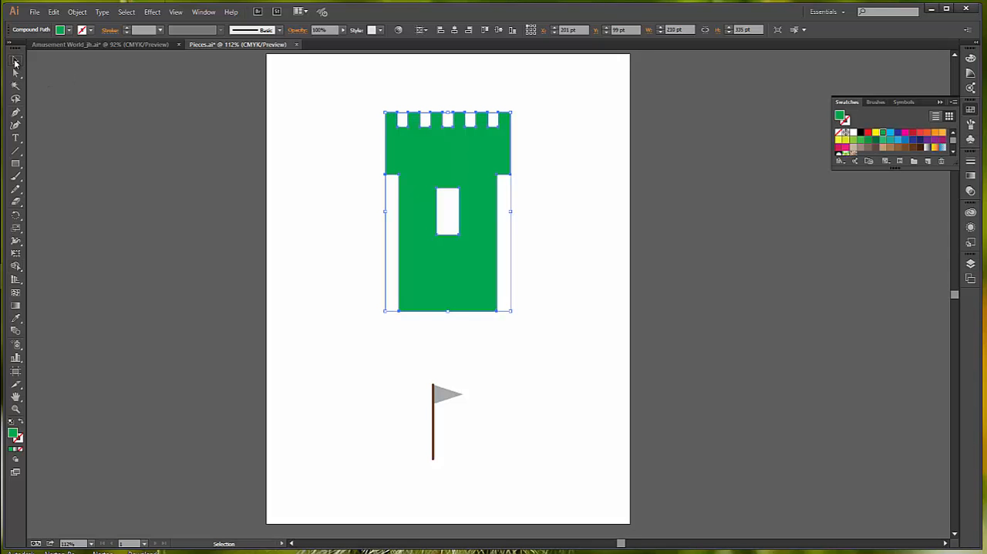
left_click(917, 142)
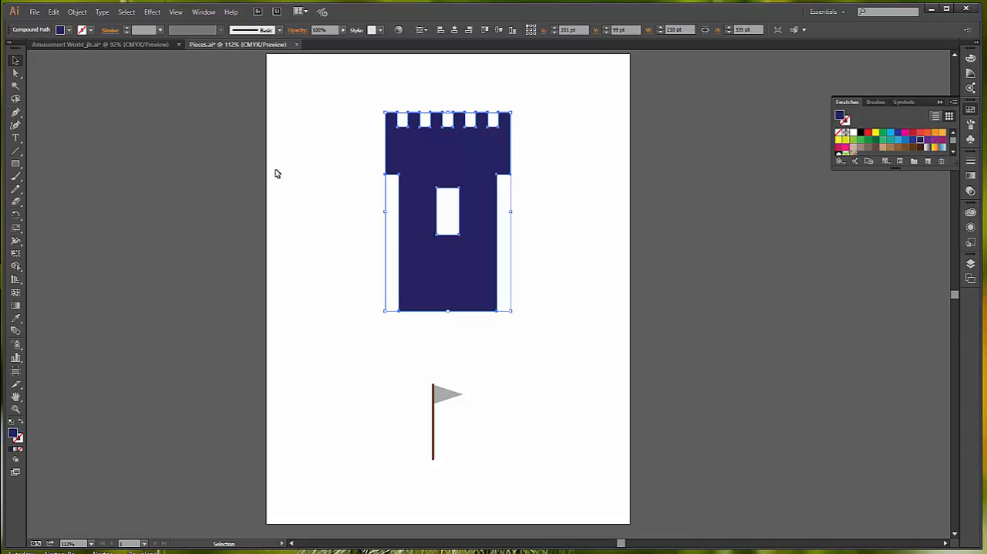
- Unlock the flag, and copy both the tower and the flag from the active artboard
left_click(77, 11)
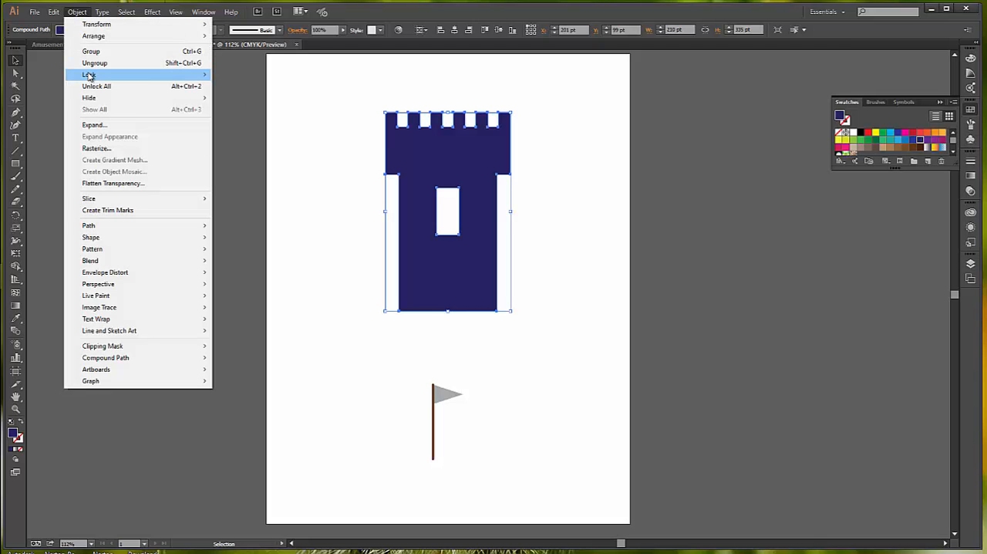
mouse_move(89, 77)
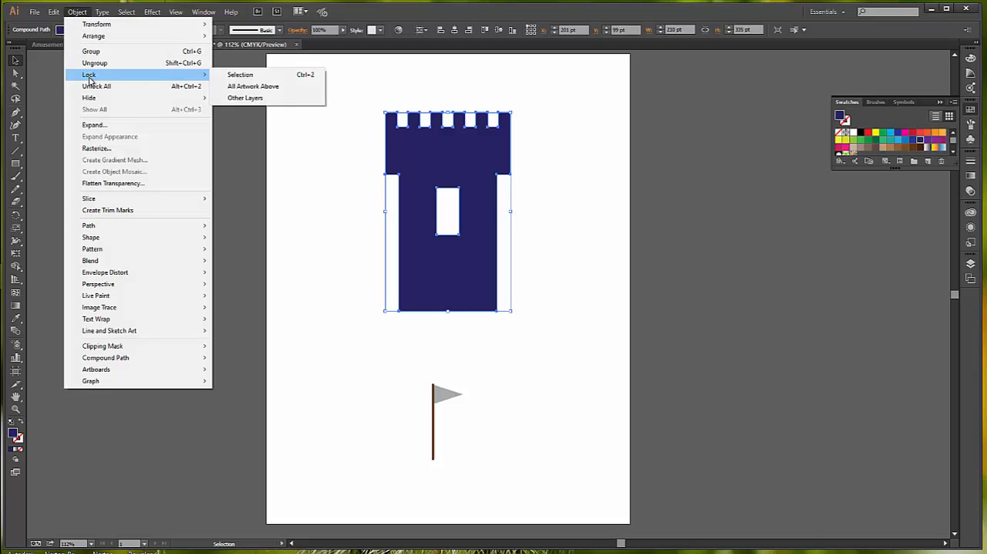
left_click(91, 86)
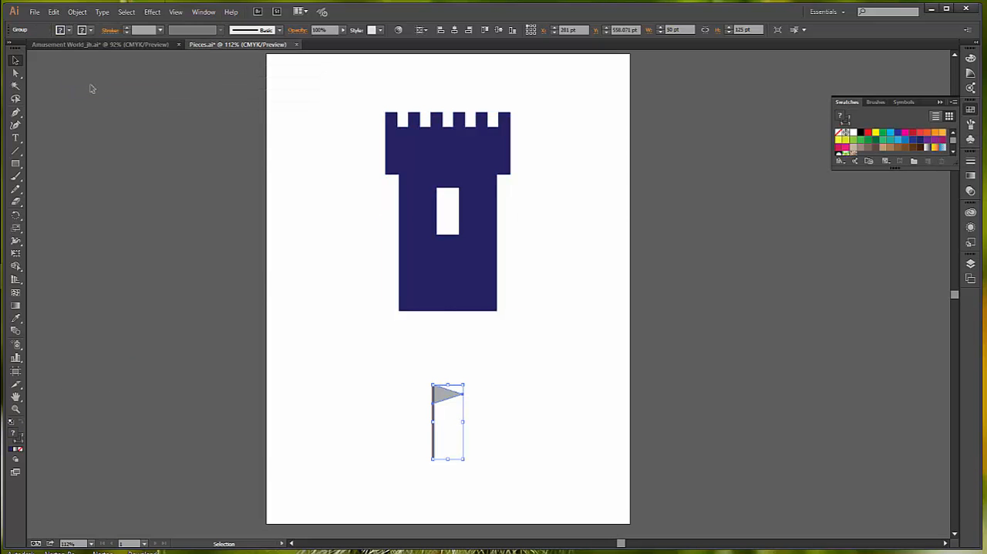
left_click(127, 12)
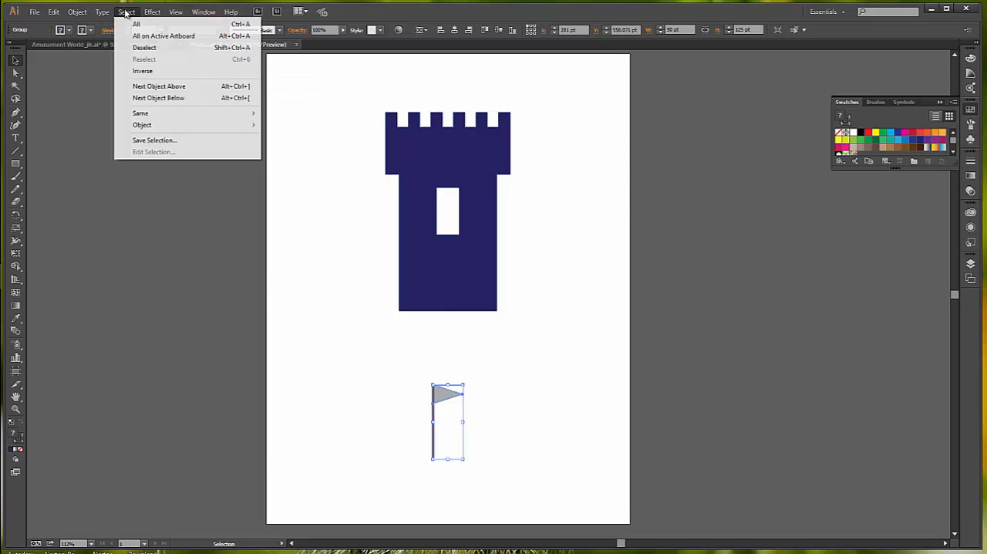
left_click(166, 39)
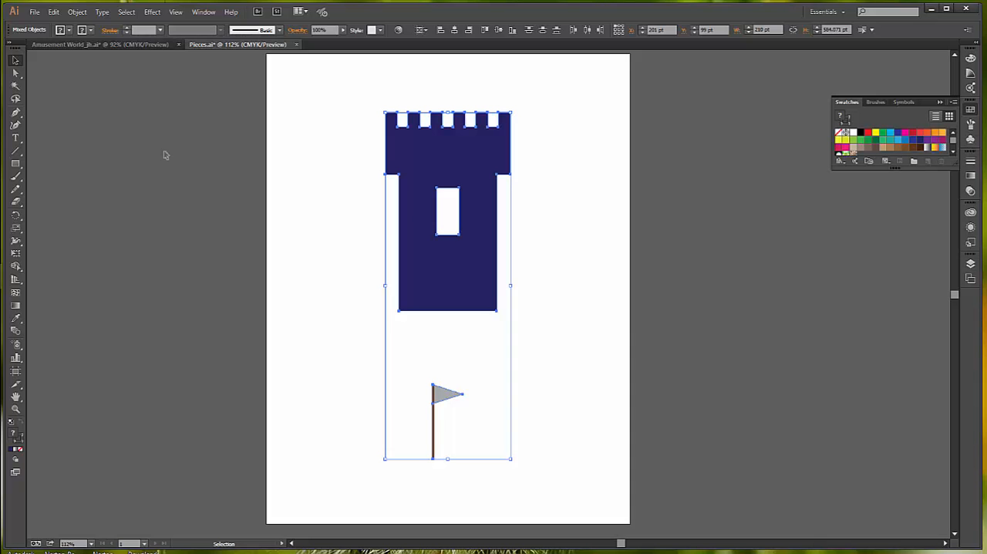
left_click(54, 13)
left_click(83, 64)
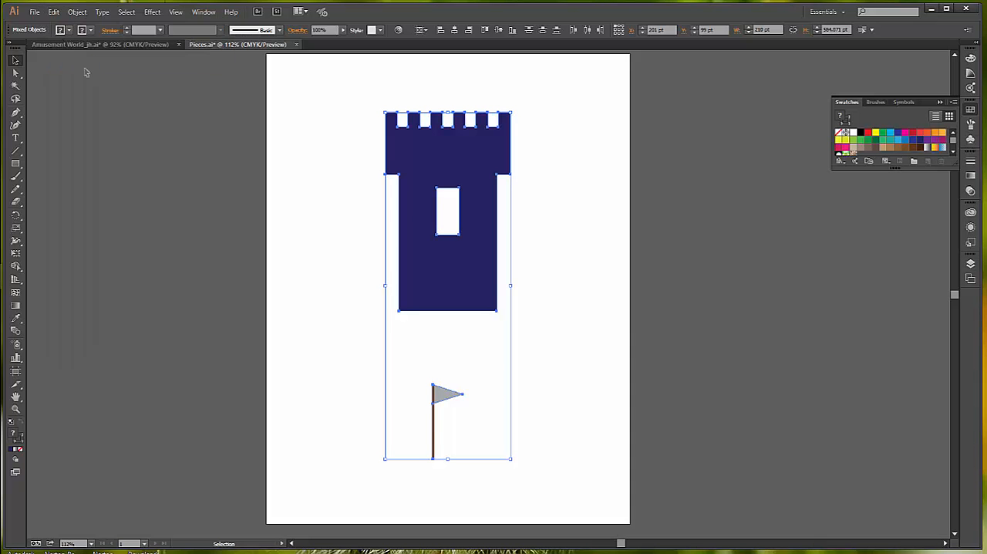
- Close Pieces.ai without saving its changes and paste the tower and flag into the Amusement World document
left_click(298, 46)
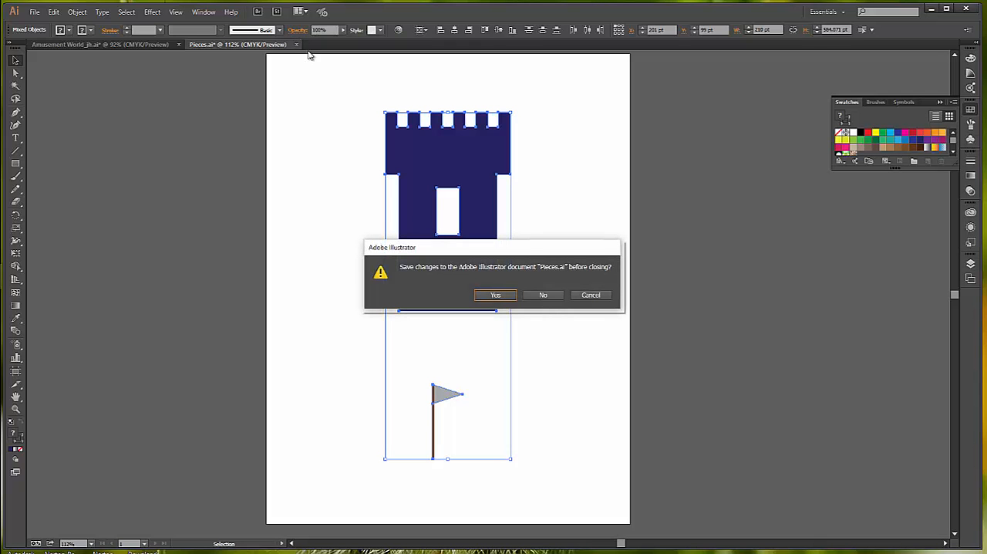
left_click(544, 296)
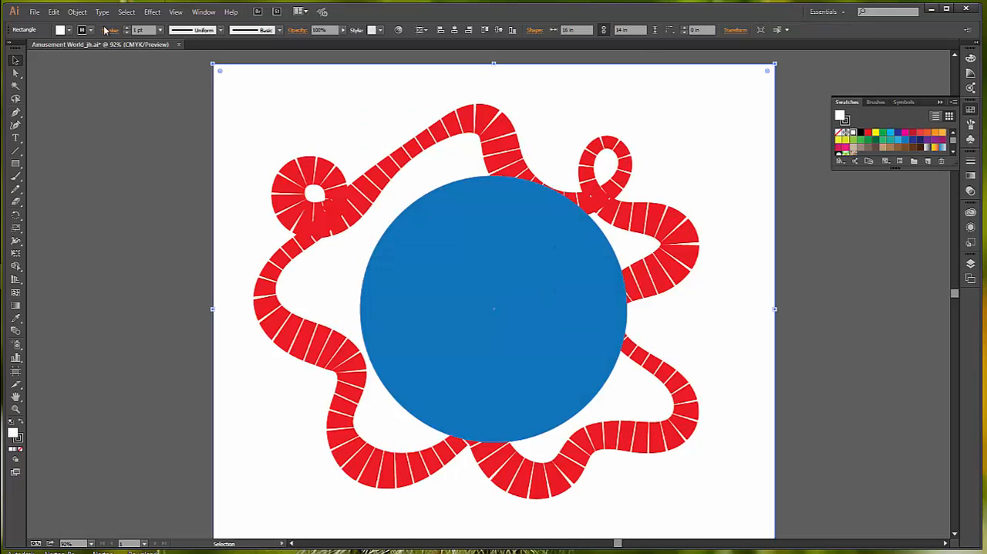
left_click(77, 14)
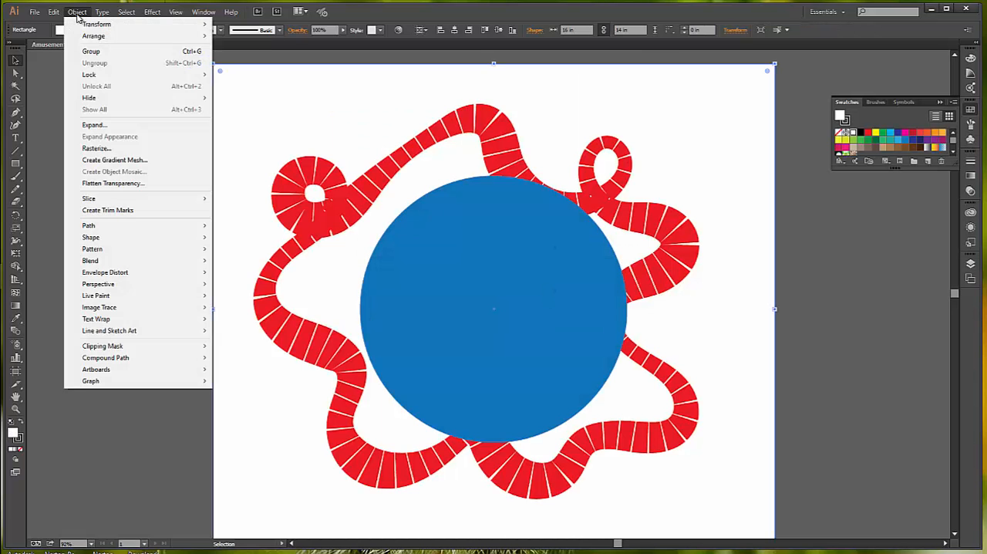
mouse_move(54, 12)
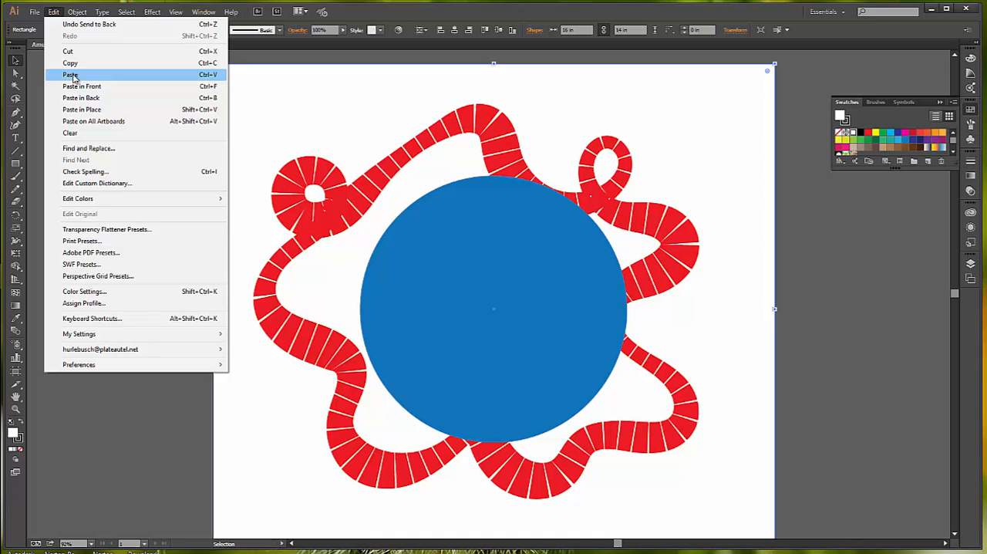
left_click(71, 76)
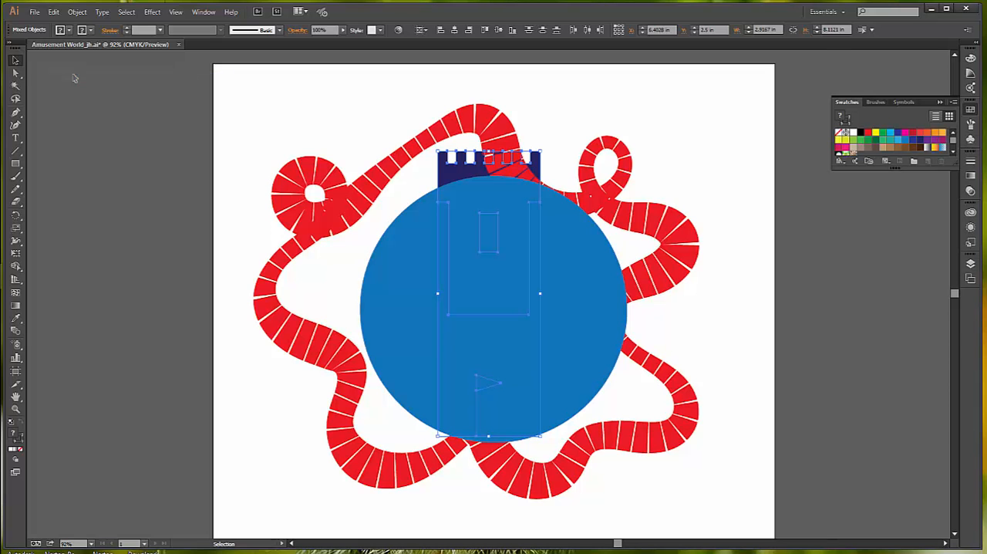
- Move the pasted tower and flag from the Background layer to the Content layer by cutting and pasting them
left_click(970, 264)
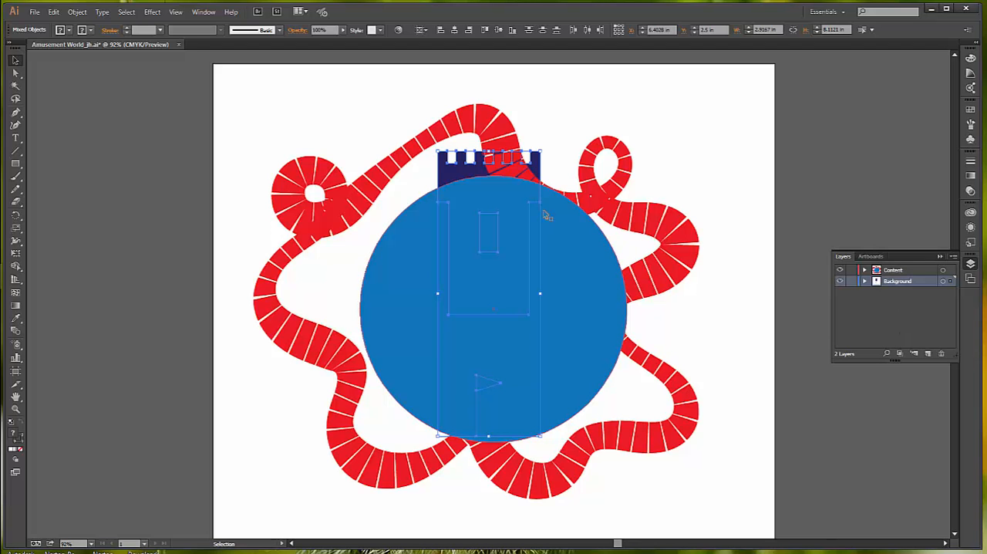
left_click(53, 12)
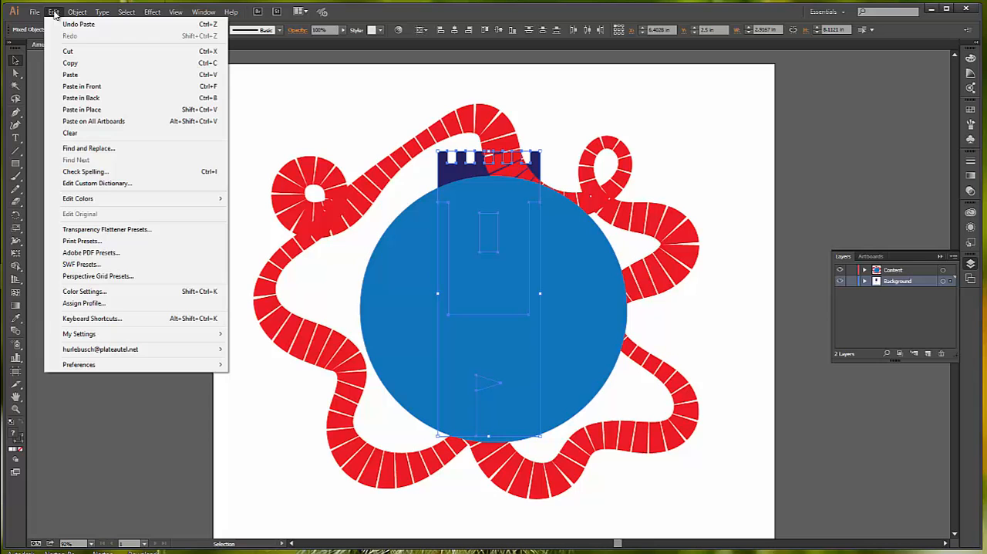
left_click(76, 52)
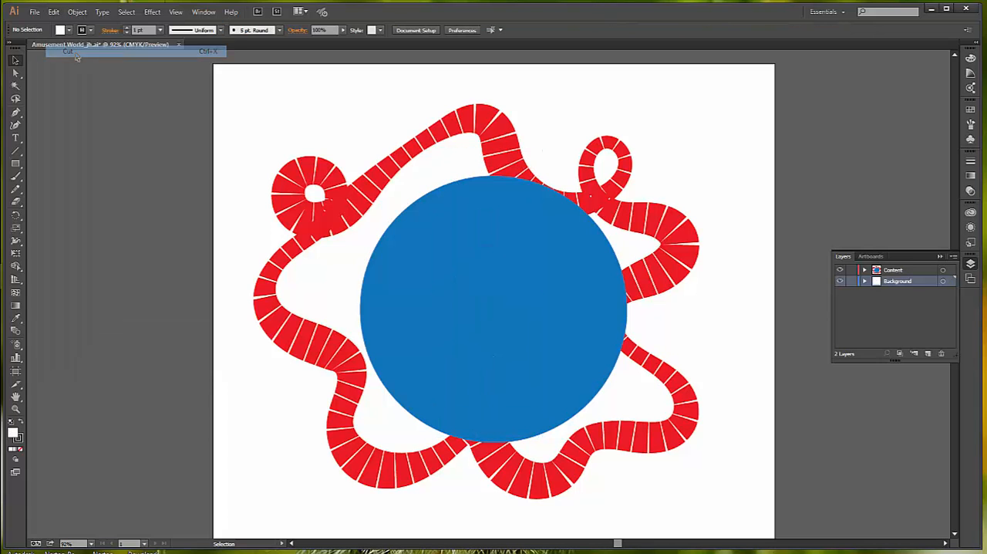
left_click(908, 272)
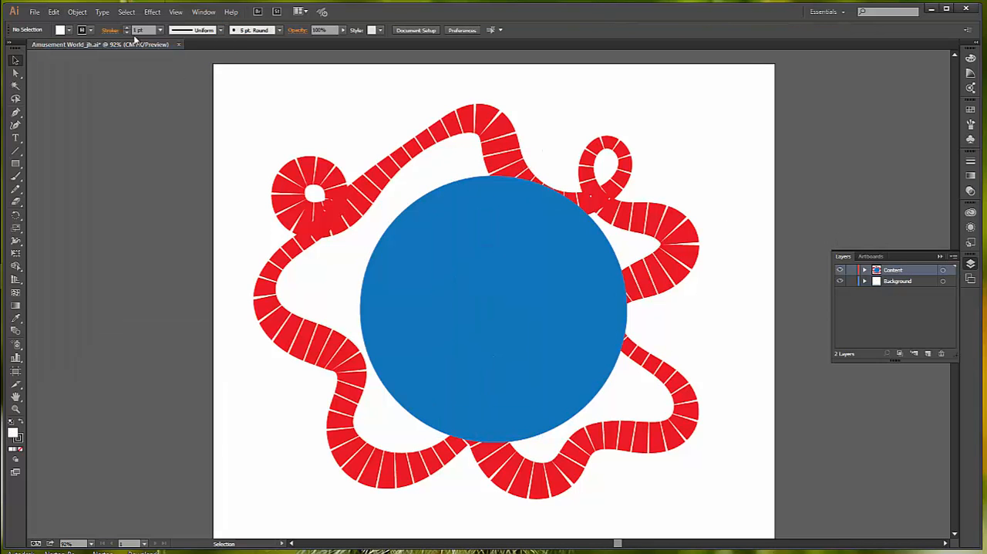
left_click(55, 13)
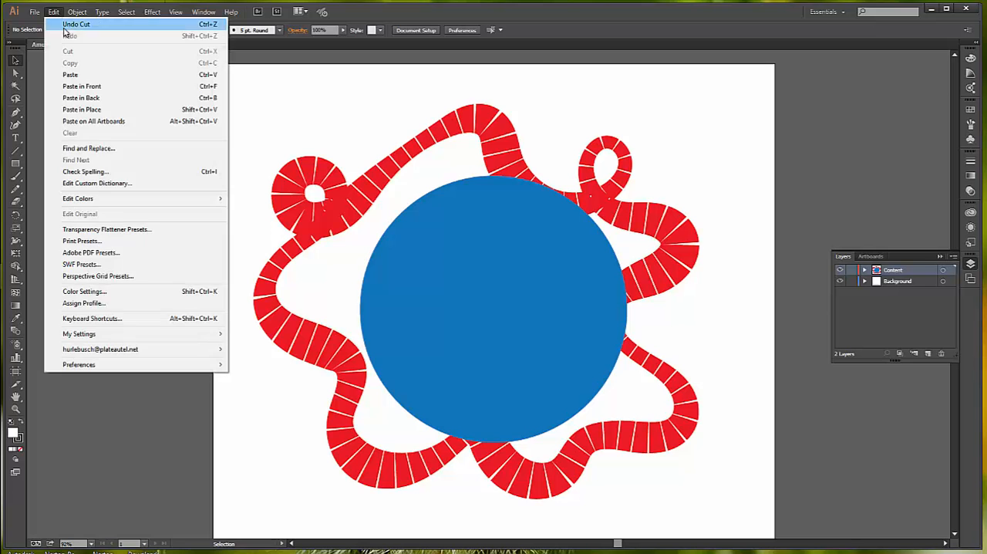
left_click(70, 75)
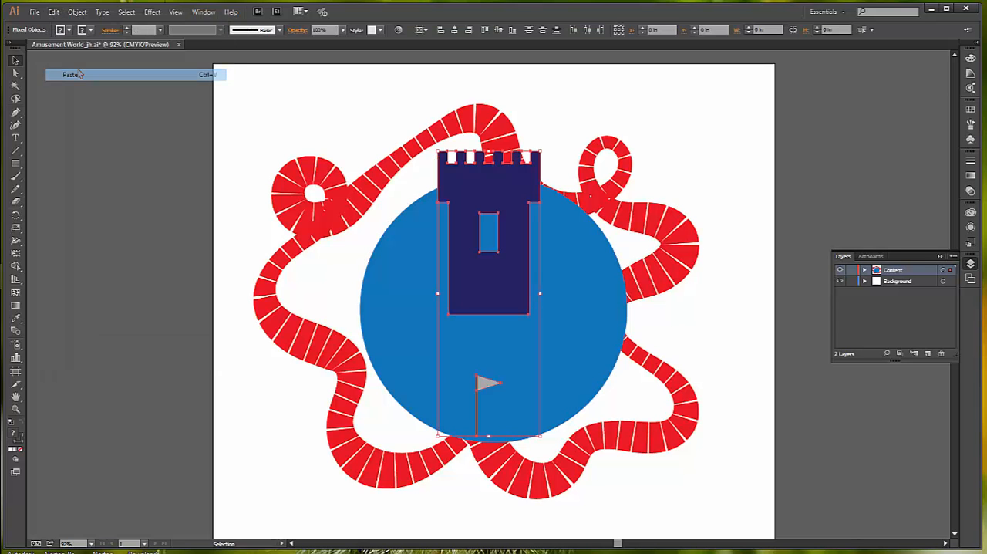
- Move the tower onto the left side of the blue circle and place a duplicate level with it on the circle's right side
left_click(798, 210)
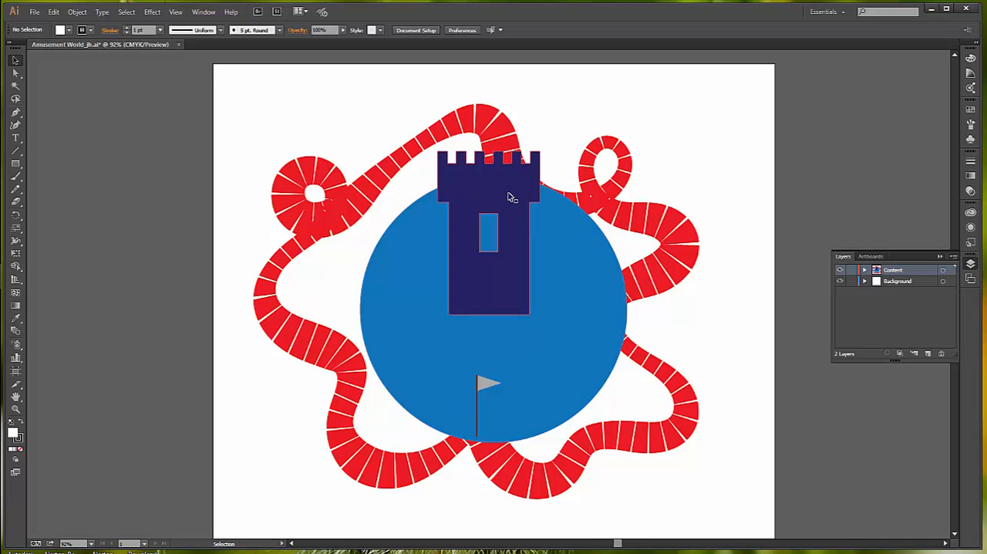
left_click_drag(510, 194, 443, 236)
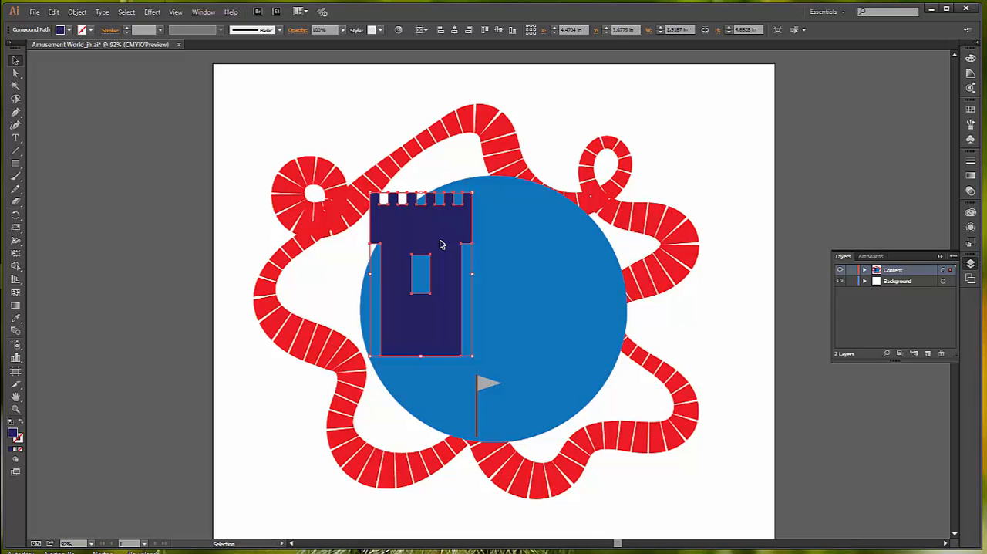
left_click_drag(441, 245, 584, 244)
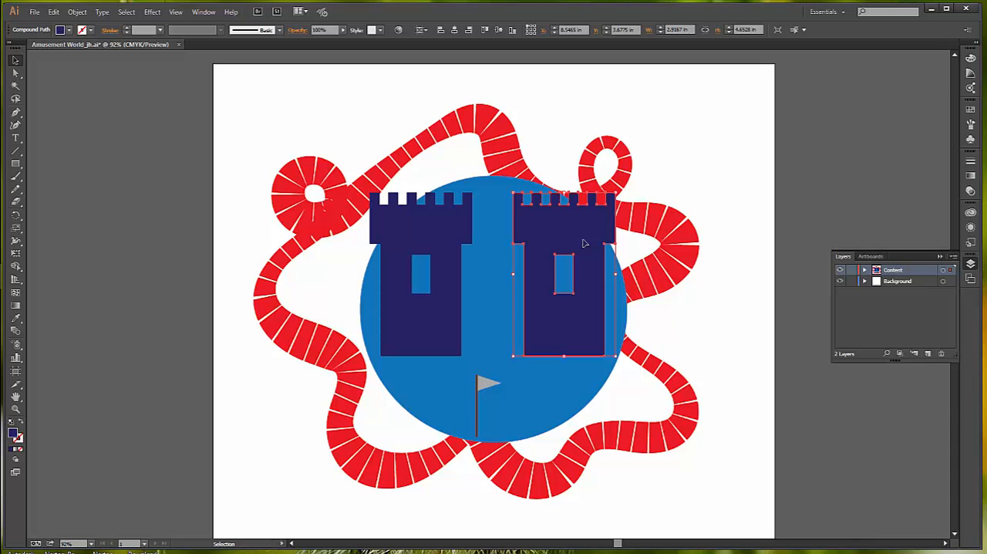
- Copy and paste the tower as a third one, and raise it centred between the two side towers with its battlements above theirs
left_click(77, 12)
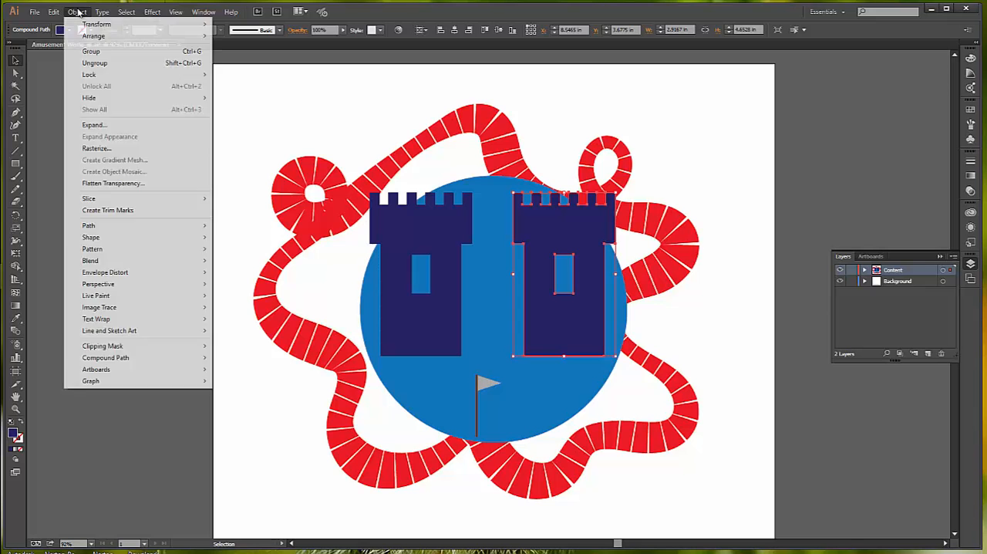
mouse_move(78, 39)
mouse_move(54, 12)
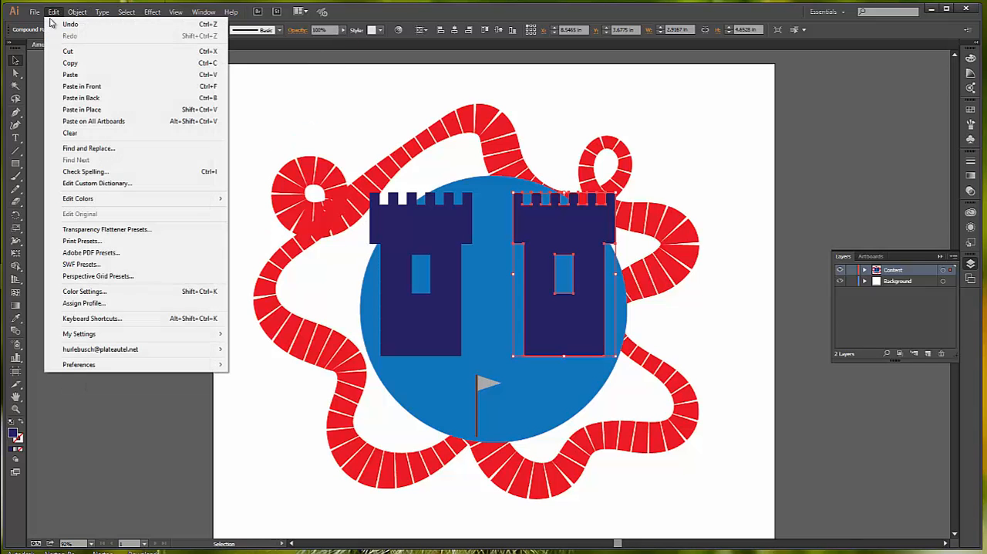
left_click(67, 66)
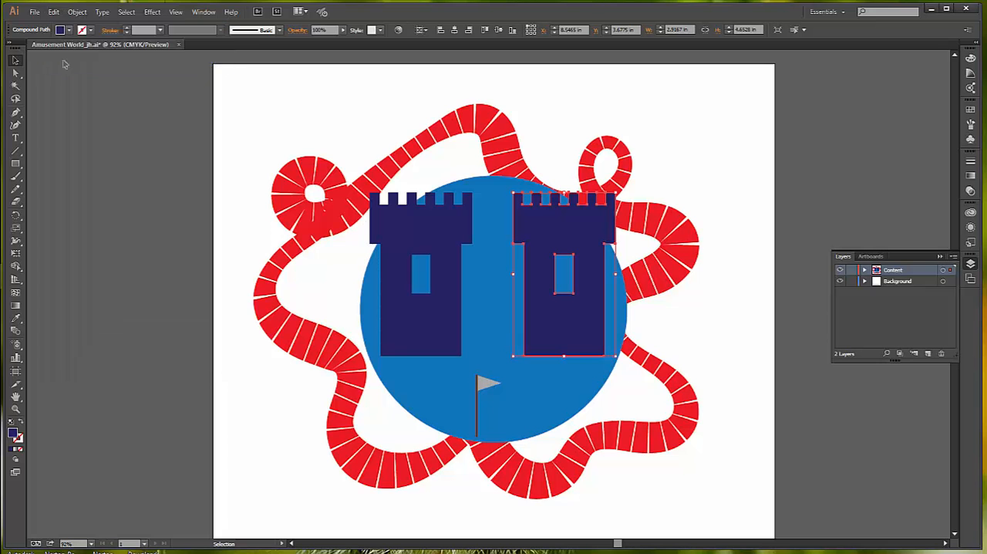
left_click(52, 13)
left_click(68, 75)
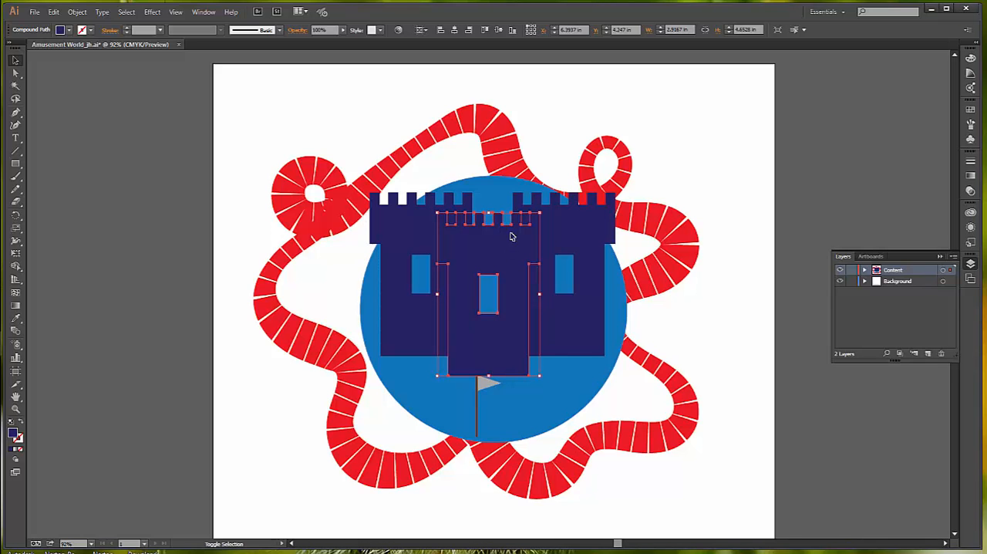
left_click_drag(501, 260, 506, 191)
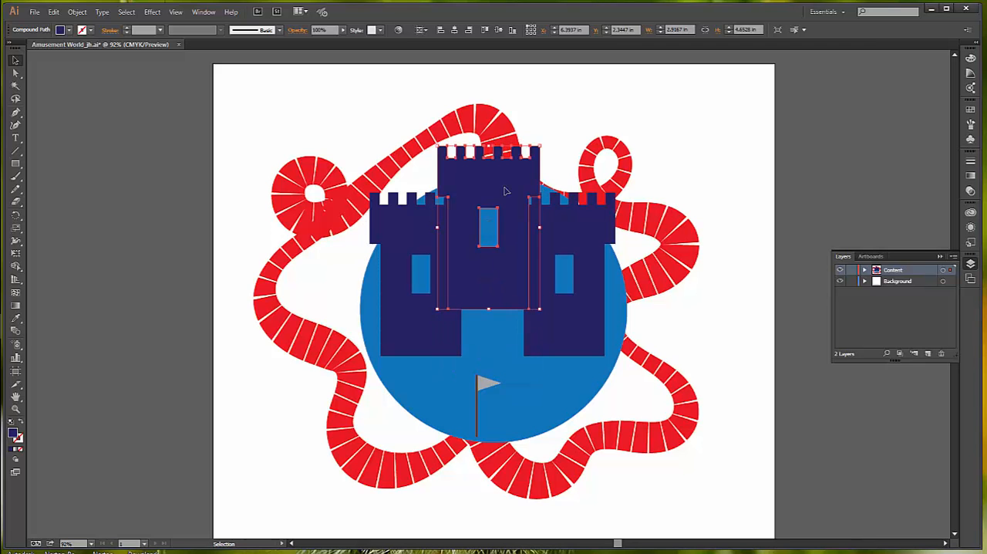